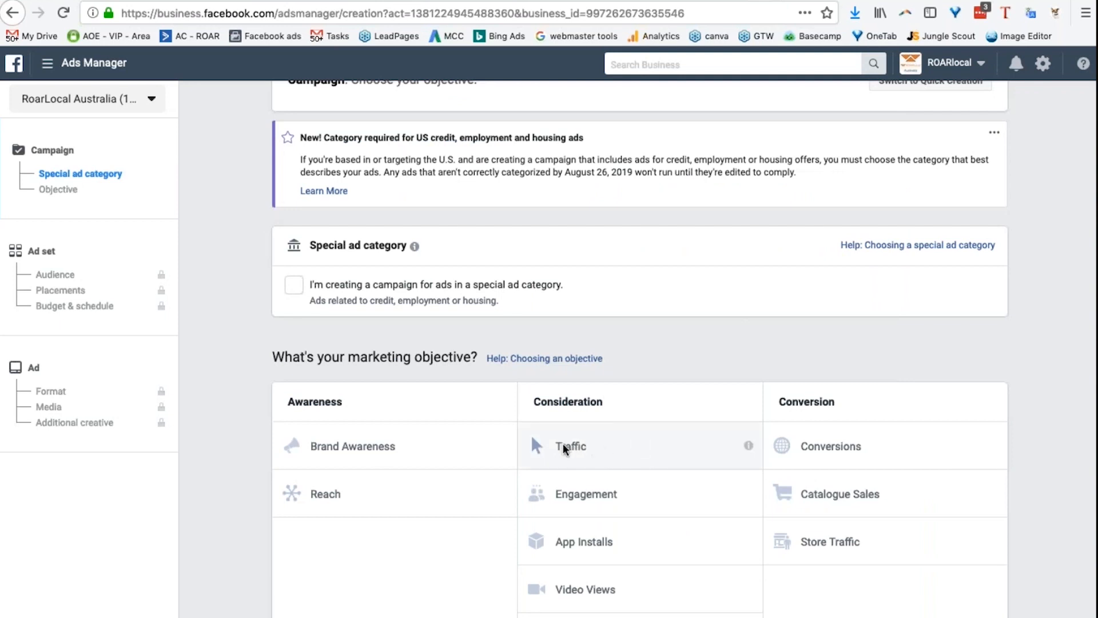
drag(605, 403, 508, 402)
scroll(677, 349, up, 1)
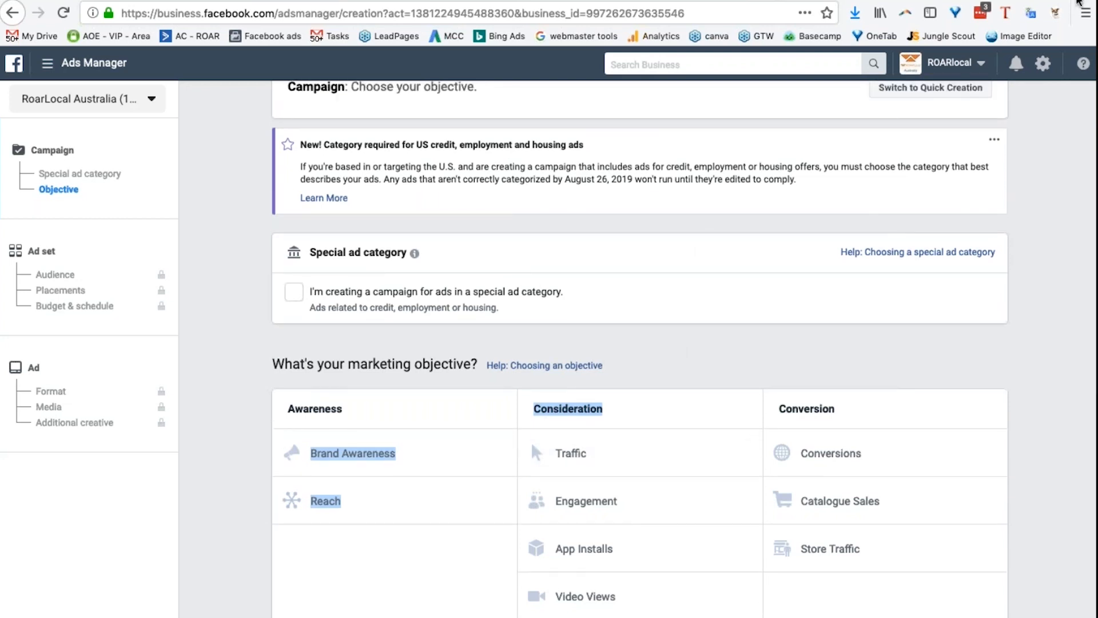
click(1078, 1)
Choose Traffic as the marketing objective for the new campaign.
scroll(862, 253, down, 1)
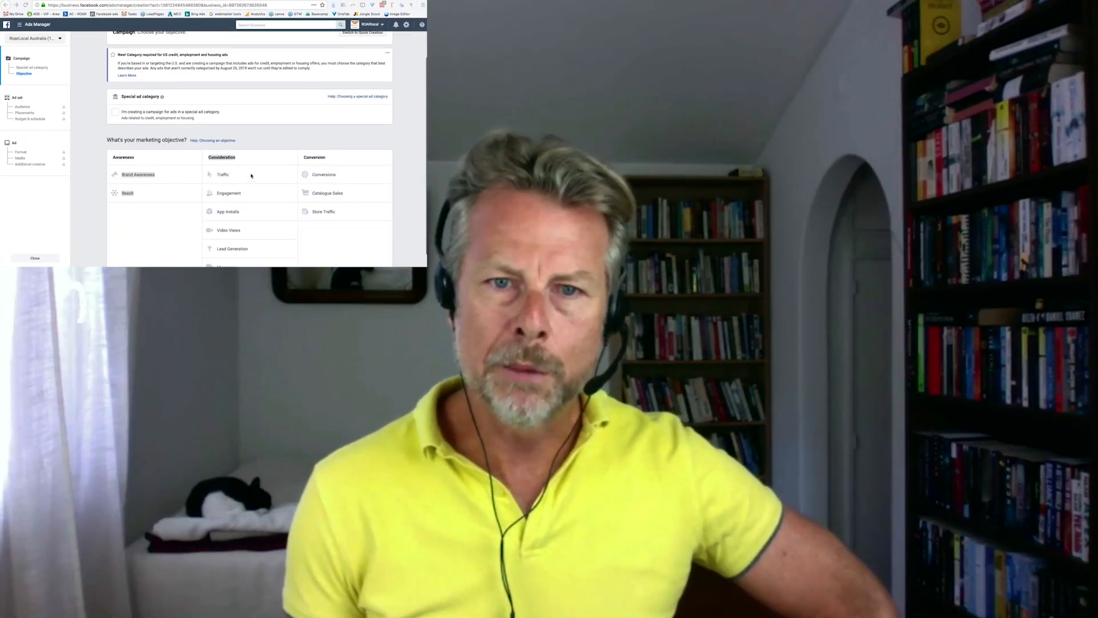
scroll(131, 260, down, 1)
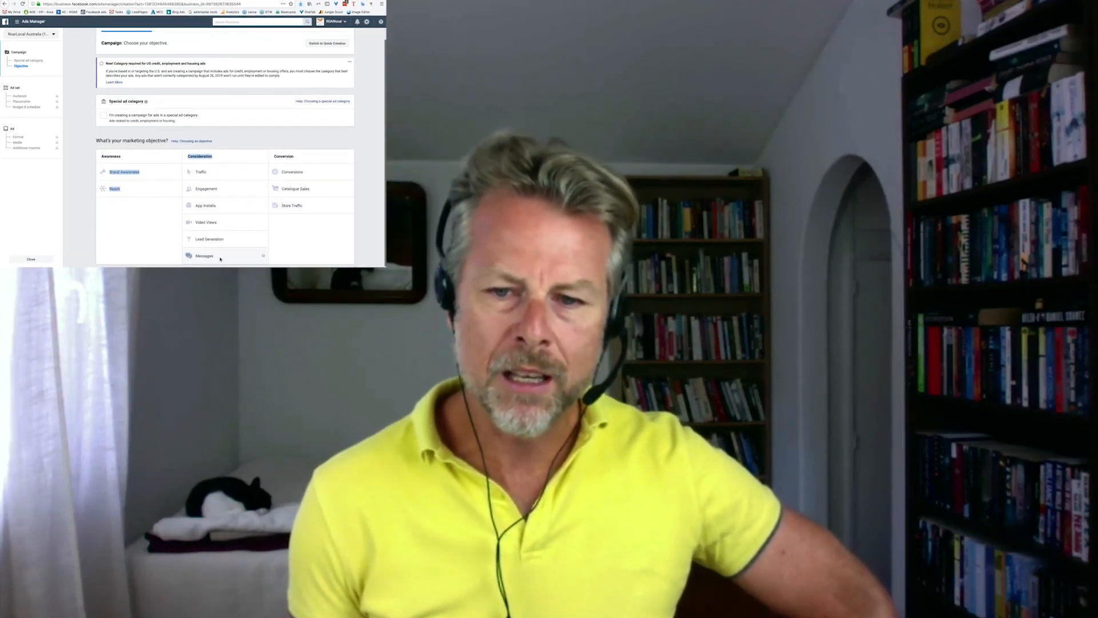
scroll(729, 561, down, 1)
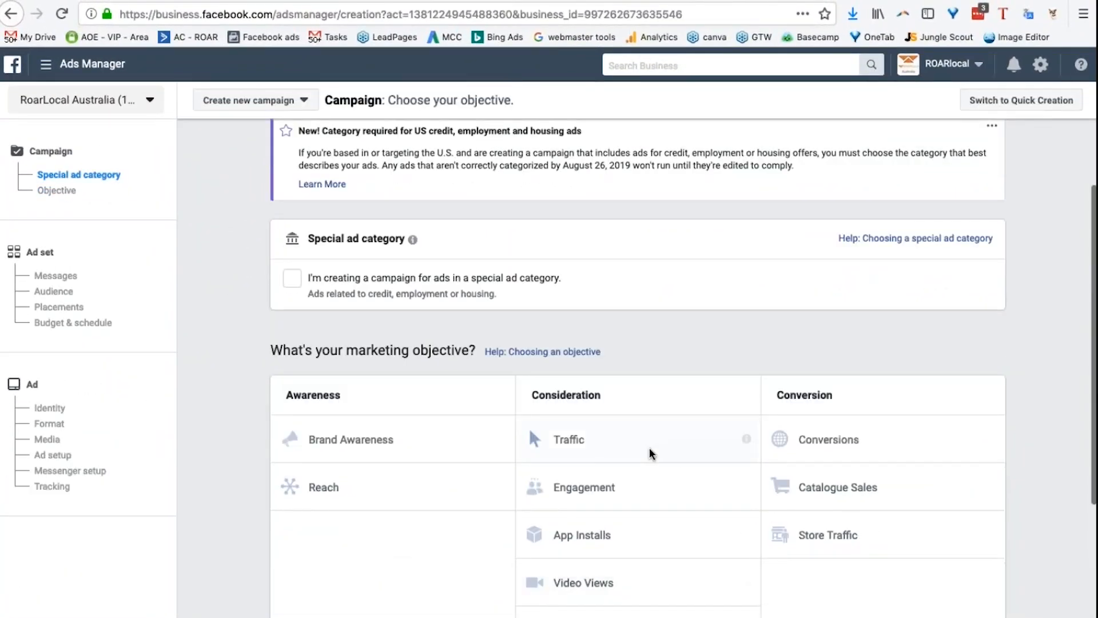
click(580, 439)
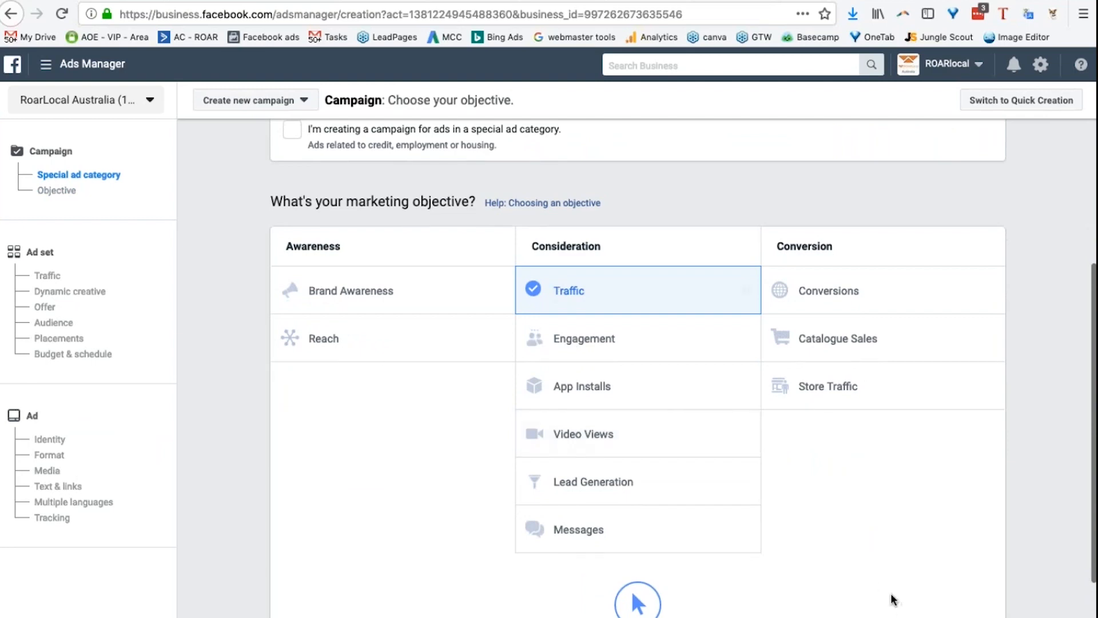
Set the campaign's daily budget to $20, show the advanced options, and continue to the ad set.
scroll(893, 601, down, 5)
scroll(963, 560, down, 2)
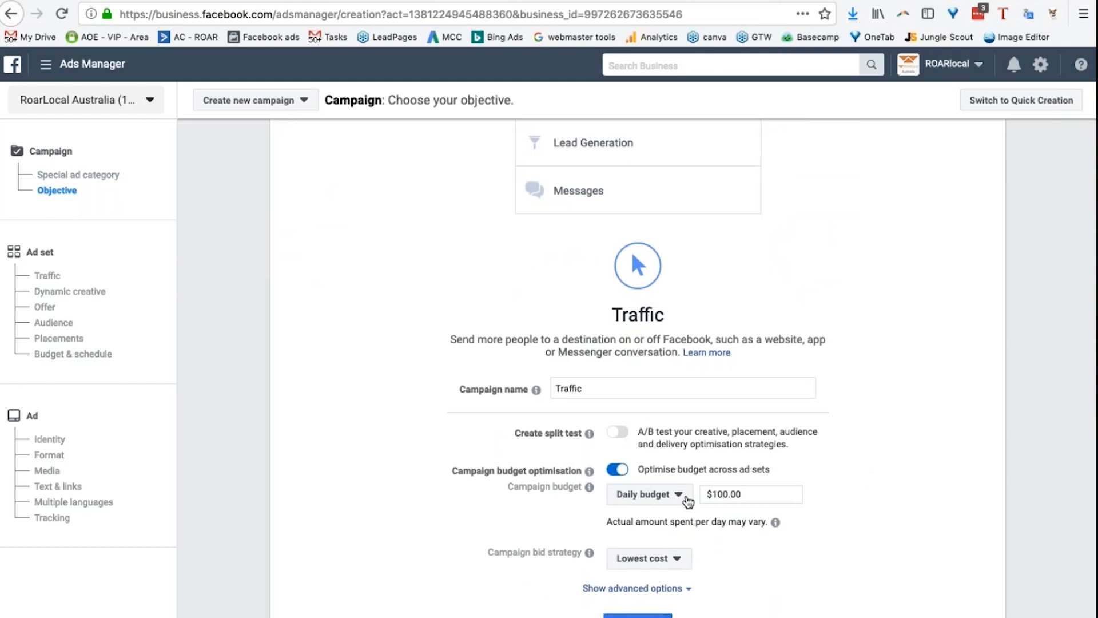
drag(750, 496, 659, 496)
text(20)
click(687, 590)
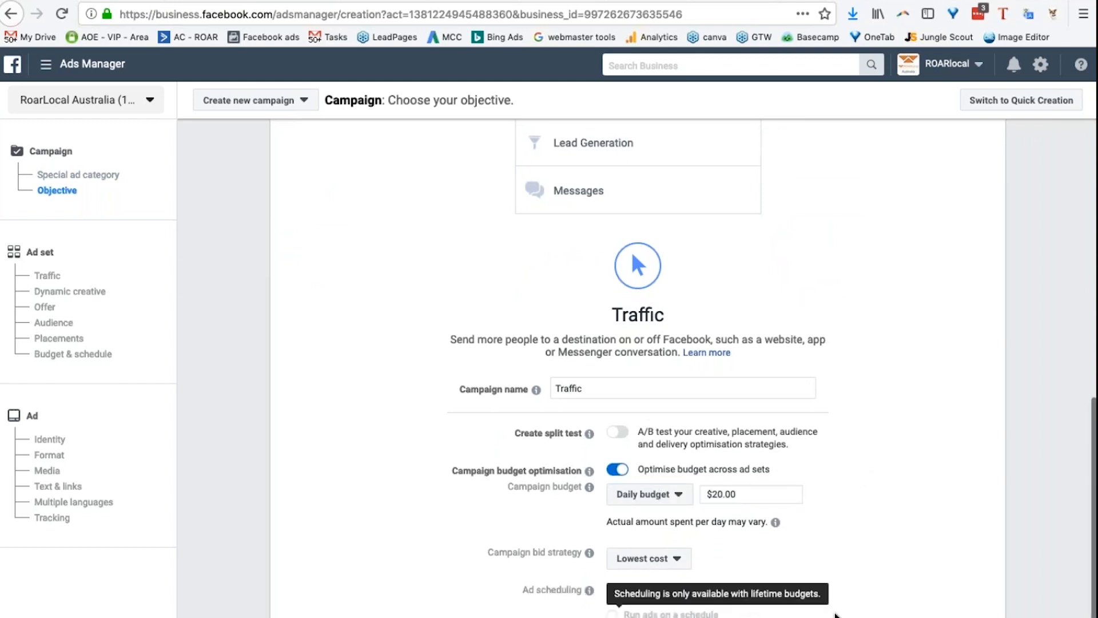
scroll(841, 606, down, 3)
click(638, 615)
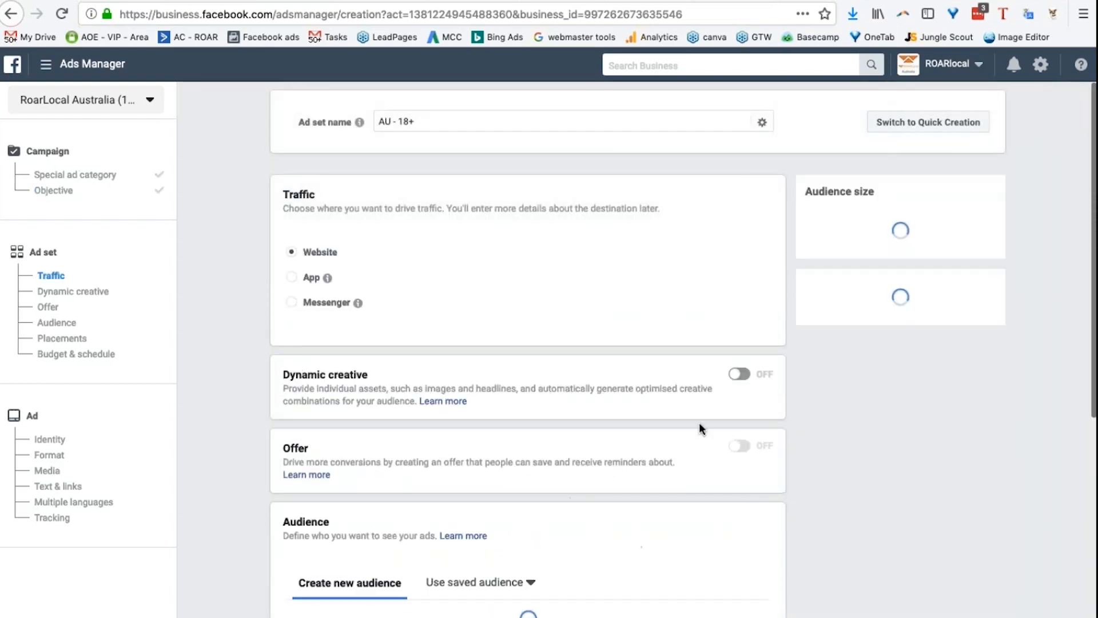
scroll(766, 270, down, 4)
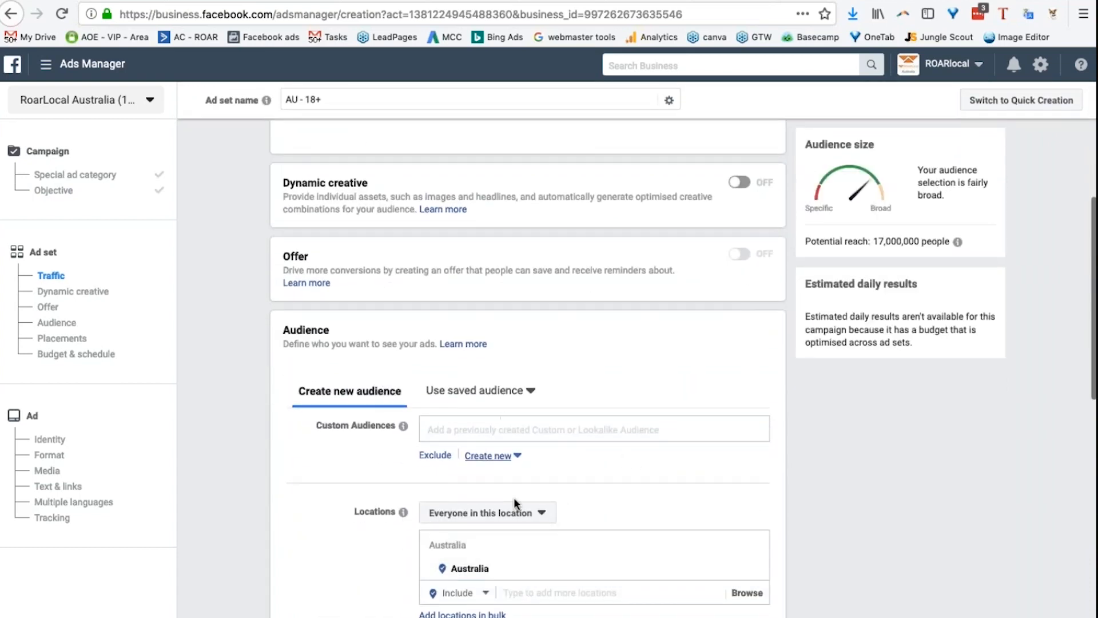
click(502, 425)
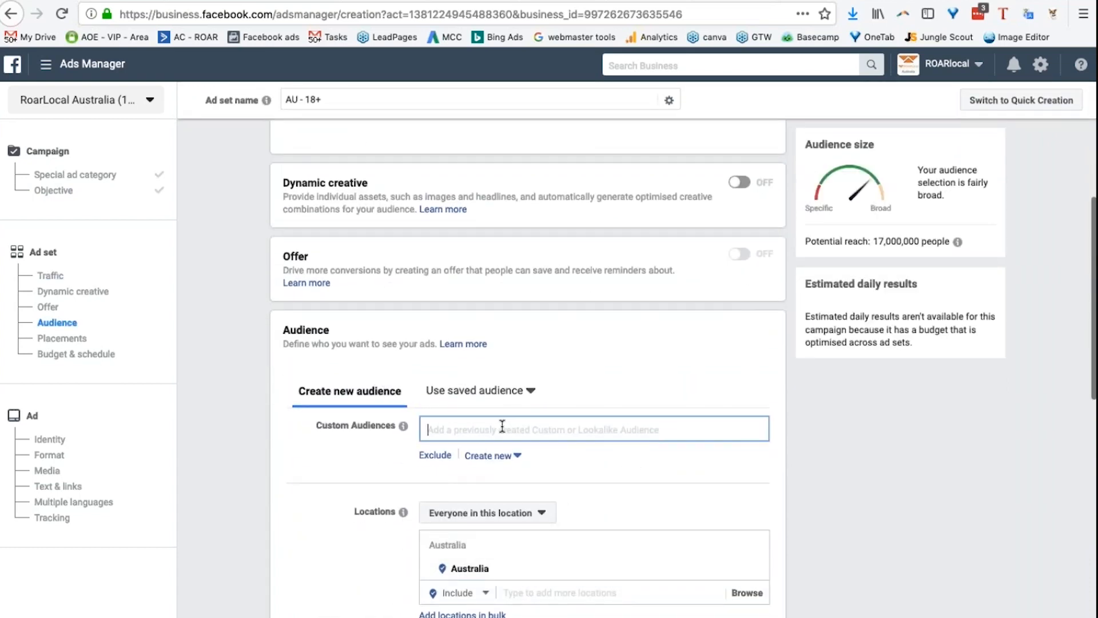
text(coupons)
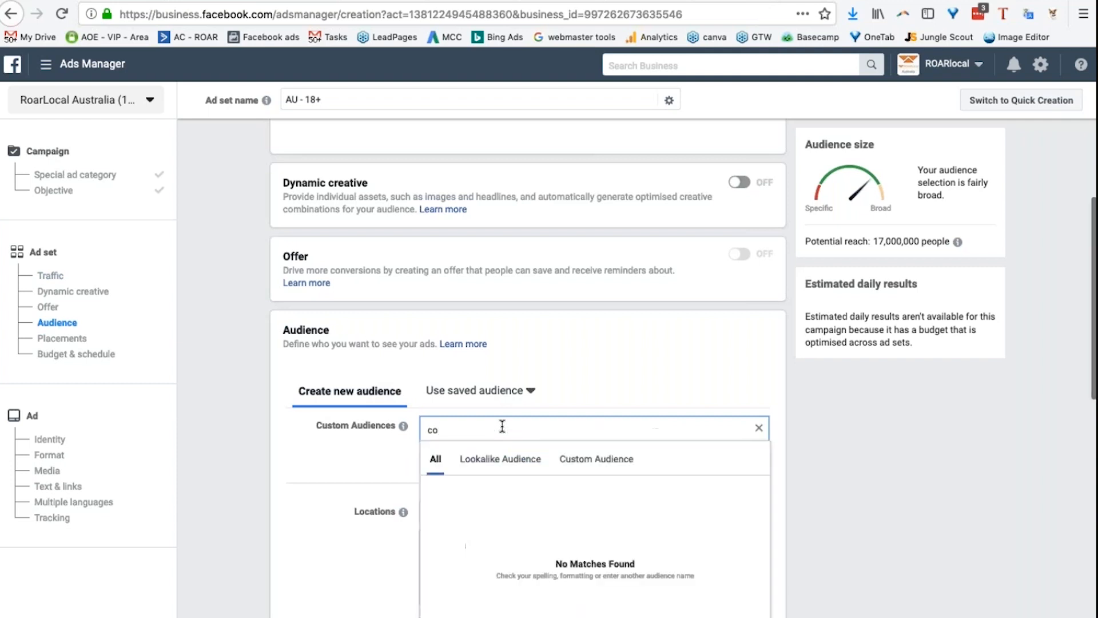
key(BackSpace)
key(BackSpace)
key(BackSpace)
key(BackSpace)
key(BackSpace)
key(BackSpace)
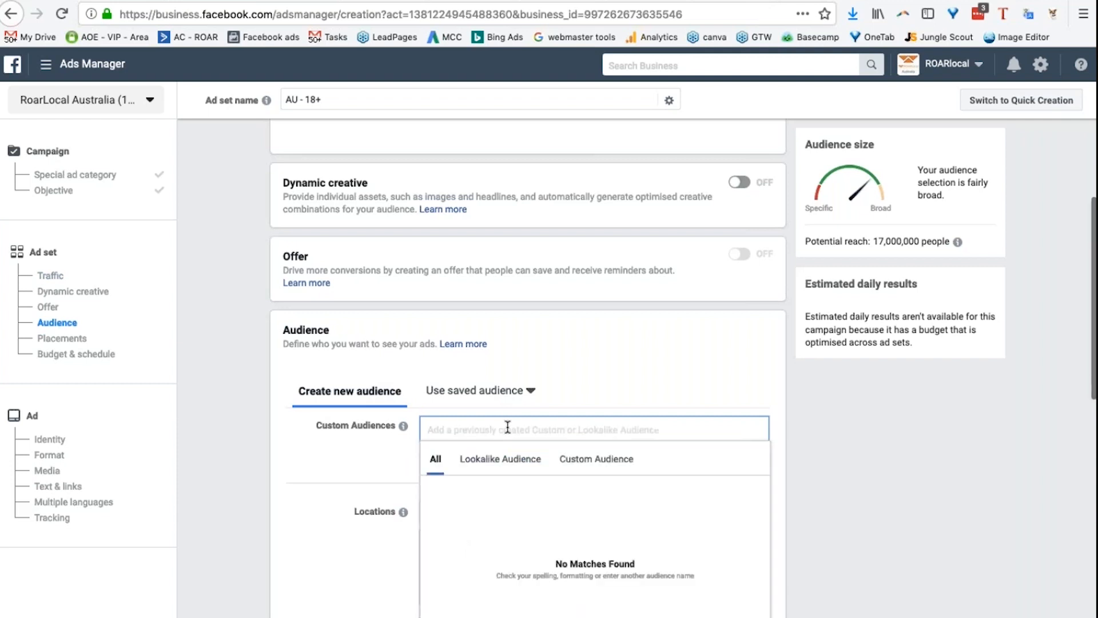
click(297, 462)
Find the Coupons interest under detailed targeting and add it to the people the audience includes.
scroll(343, 482, down, 1)
scroll(543, 580, down, 8)
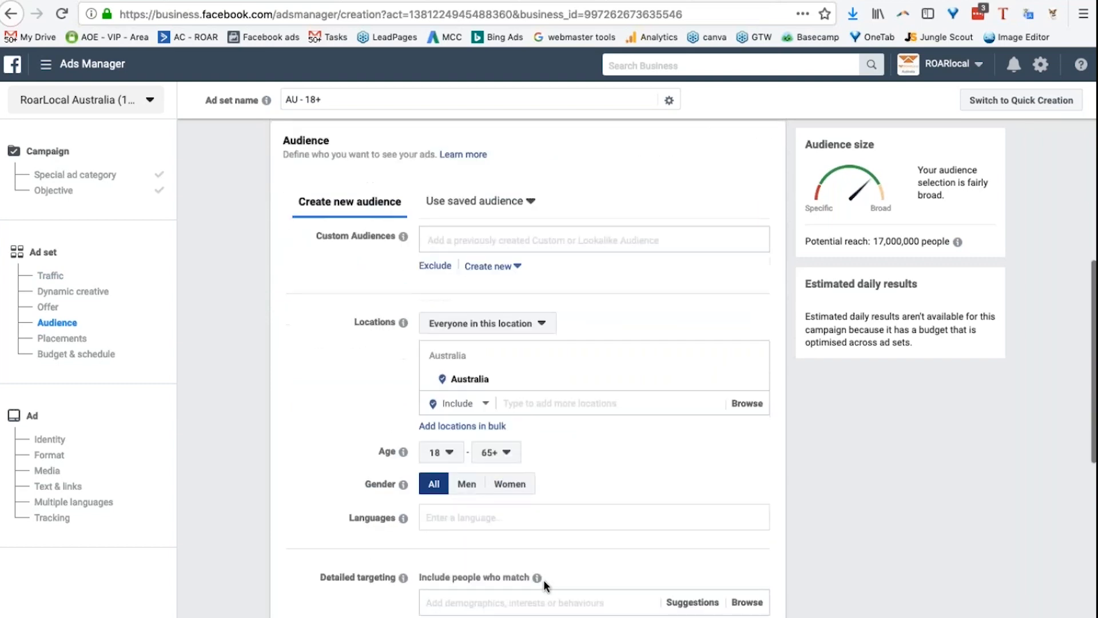
click(472, 341)
text(cpou)
key(BackSpace)
key(BackSpace)
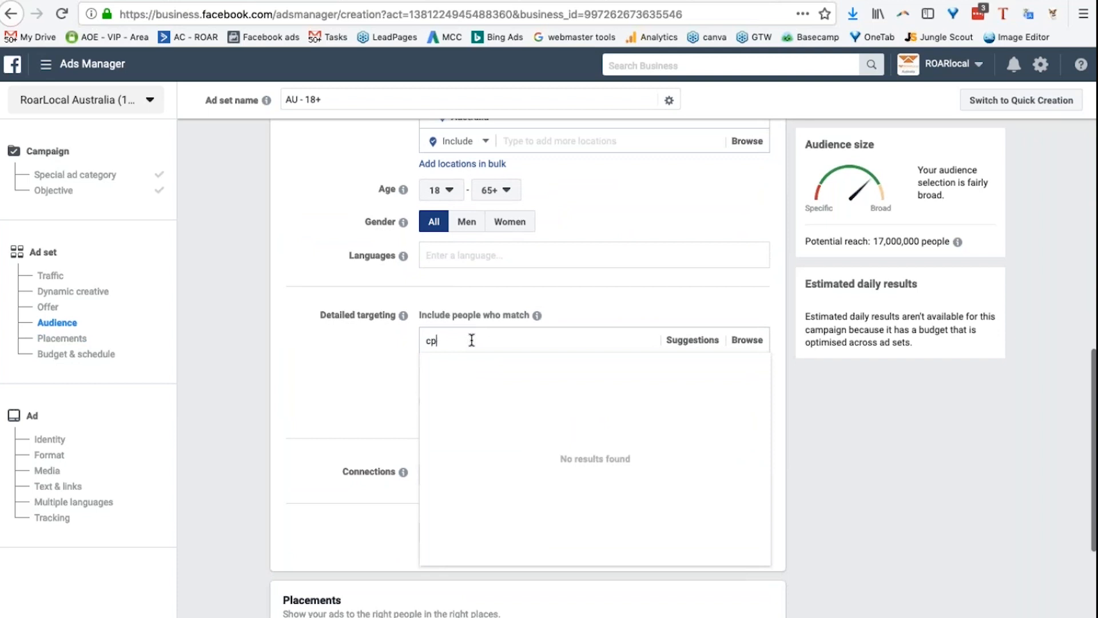
text(oup)
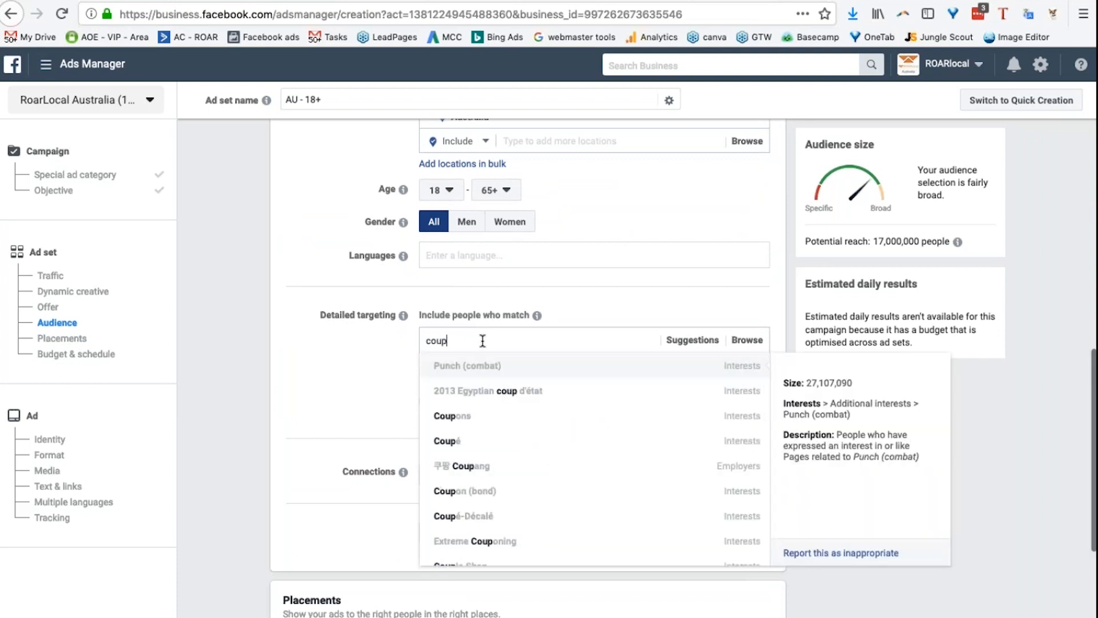
click(461, 416)
Add Amazon.com from the Employers category to the audience's detailed targeting.
text(amazon.com)
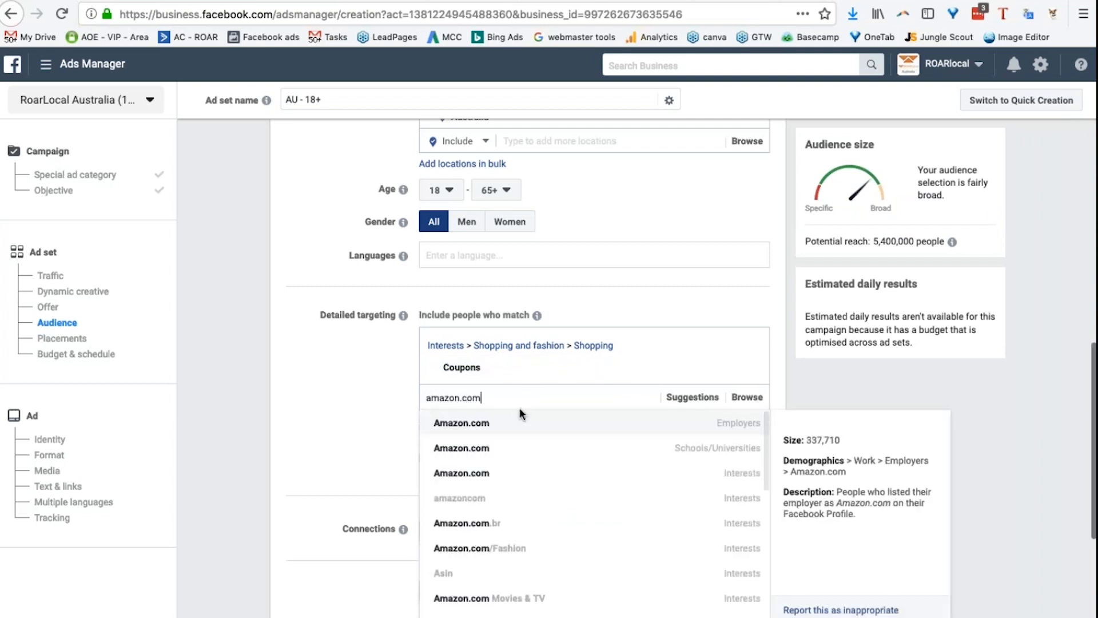
click(496, 426)
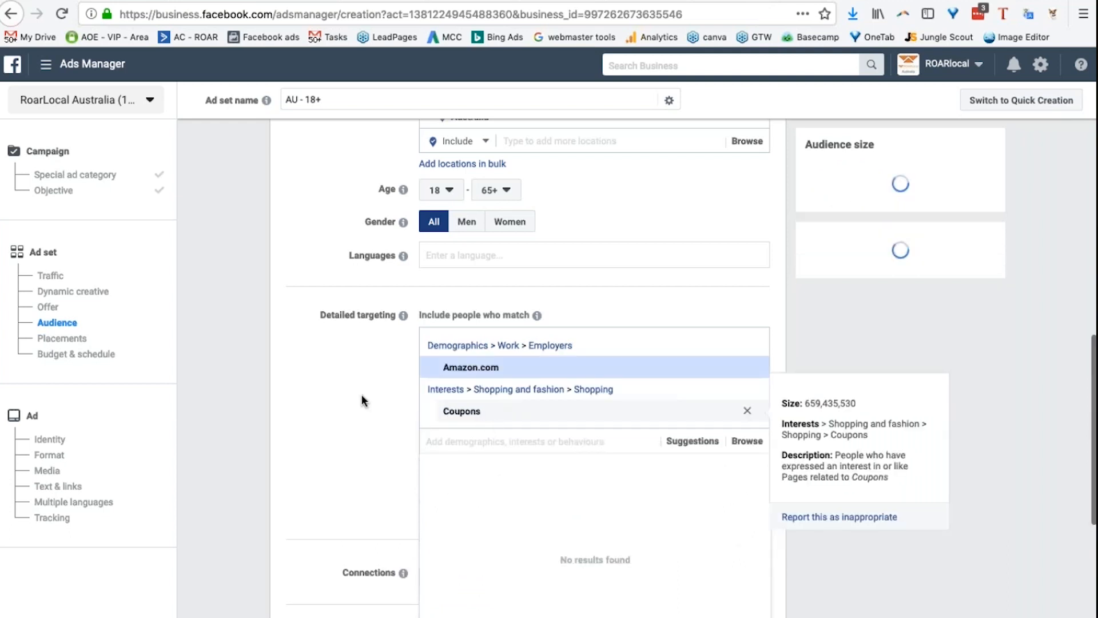
click(334, 368)
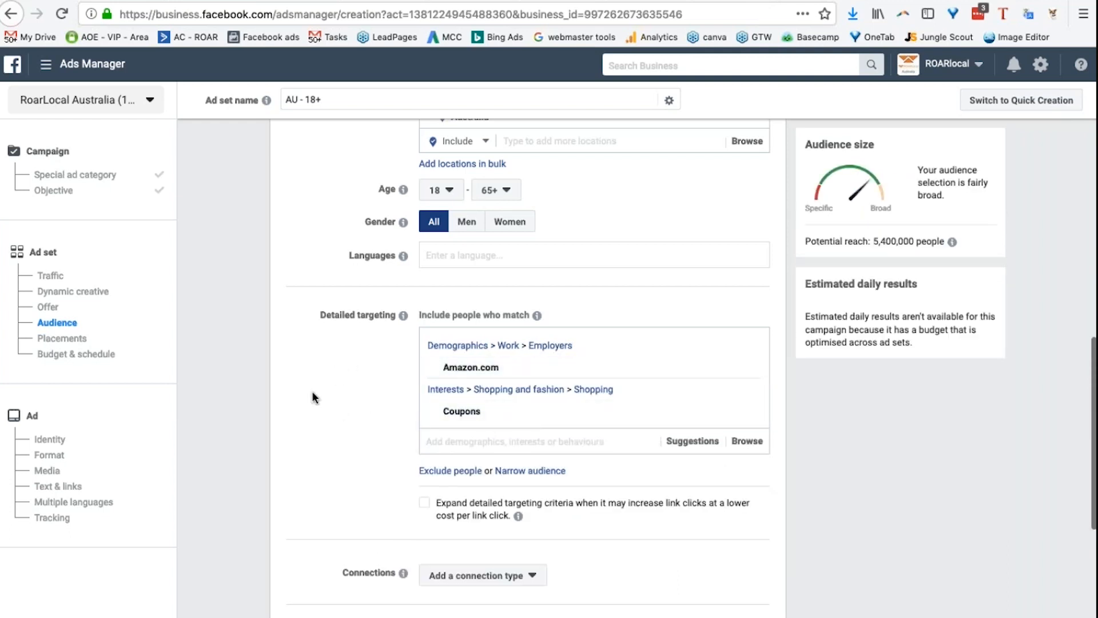
click(467, 440)
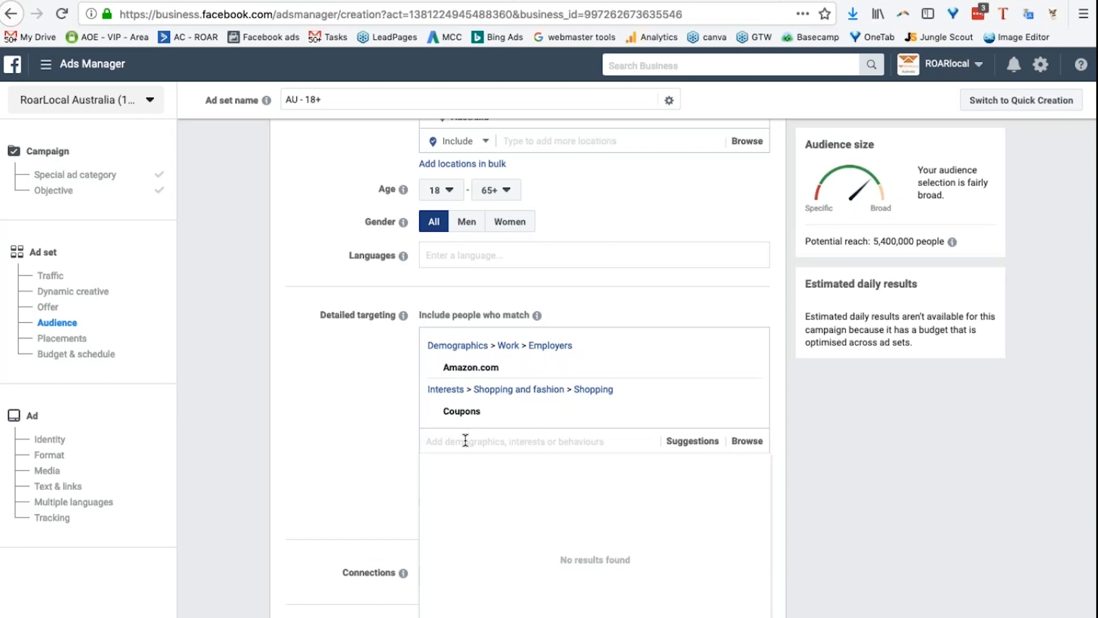
click(292, 463)
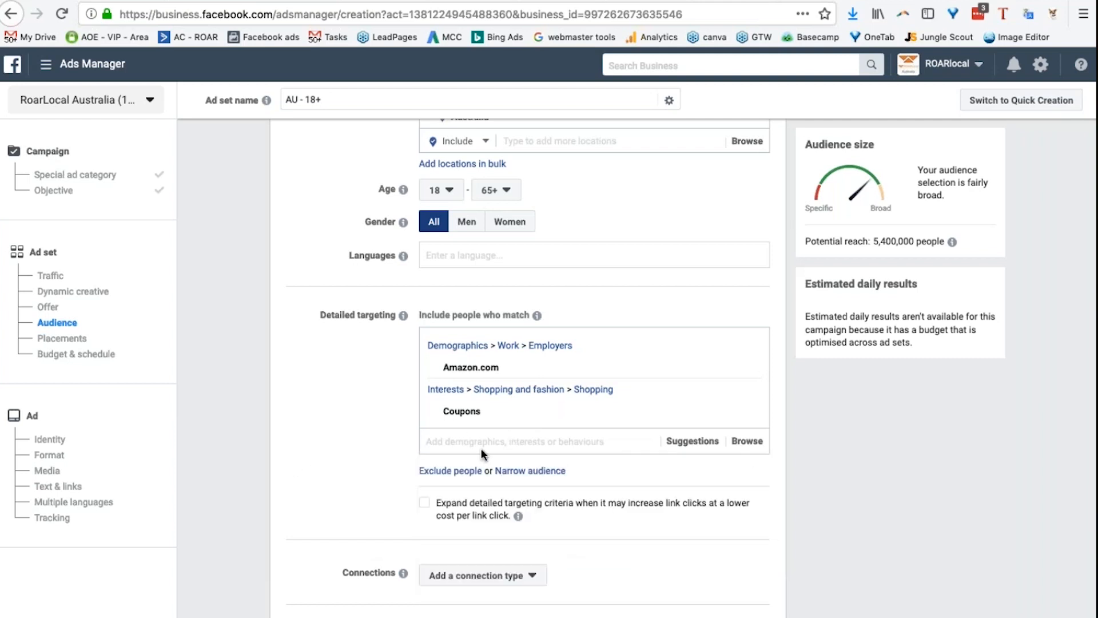
Switch the ad set from automatic placements to manually edited placements.
scroll(320, 440, down, 10)
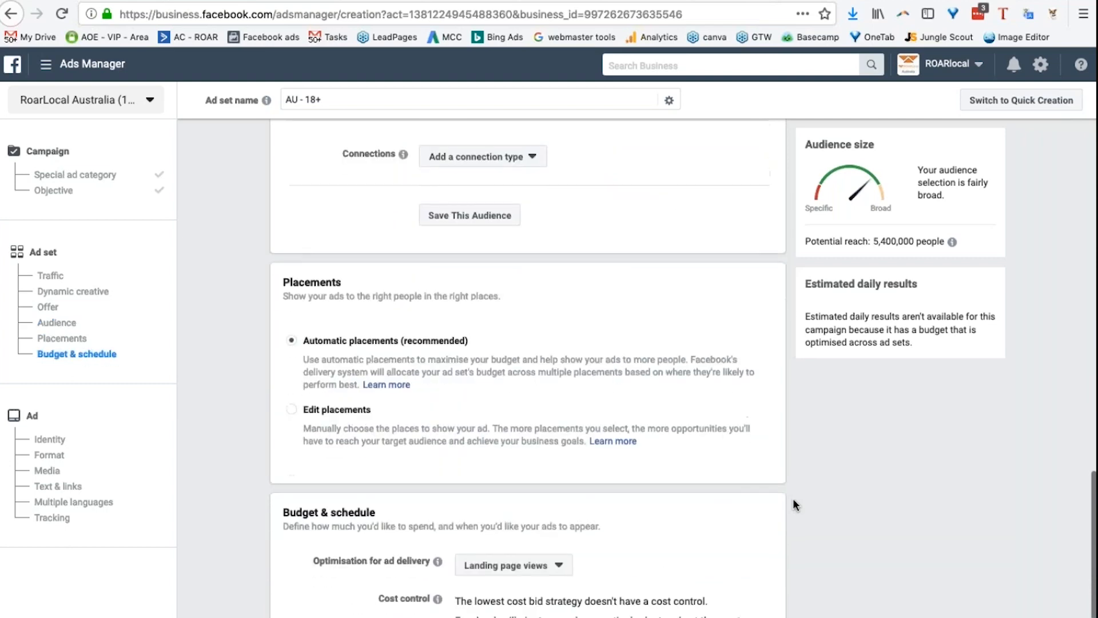
scroll(794, 501, down, 1)
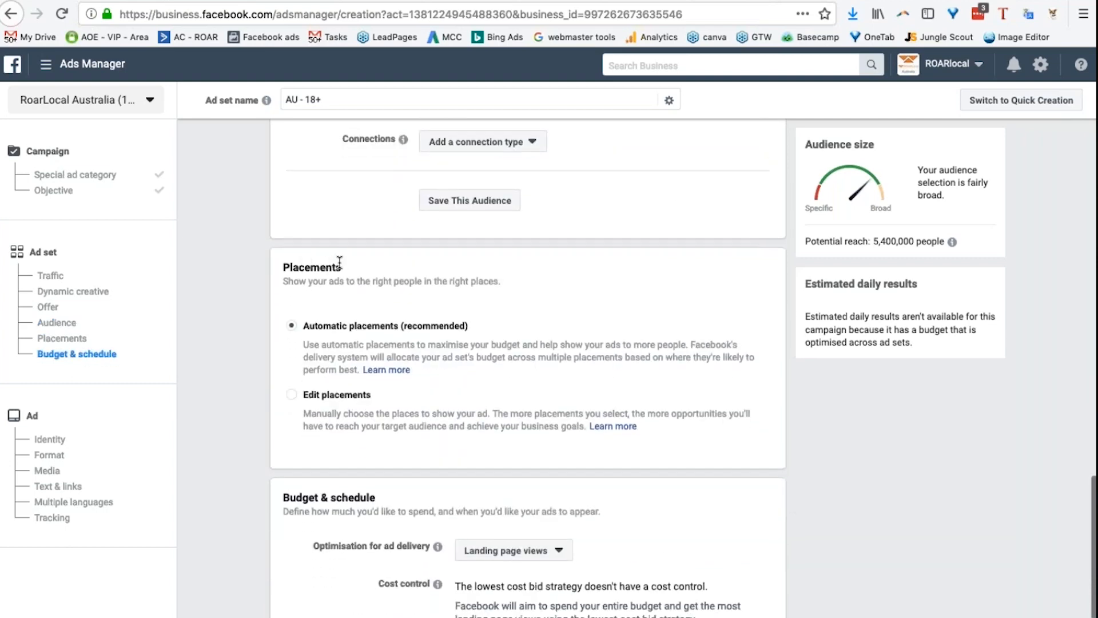
drag(340, 264, 284, 264)
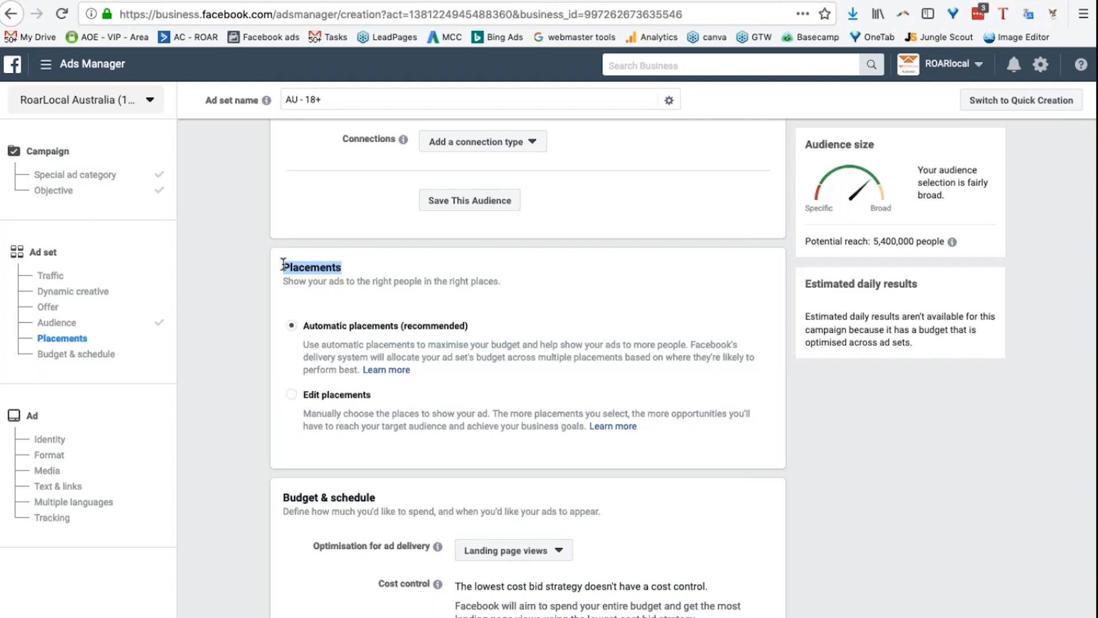
drag(470, 327, 401, 335)
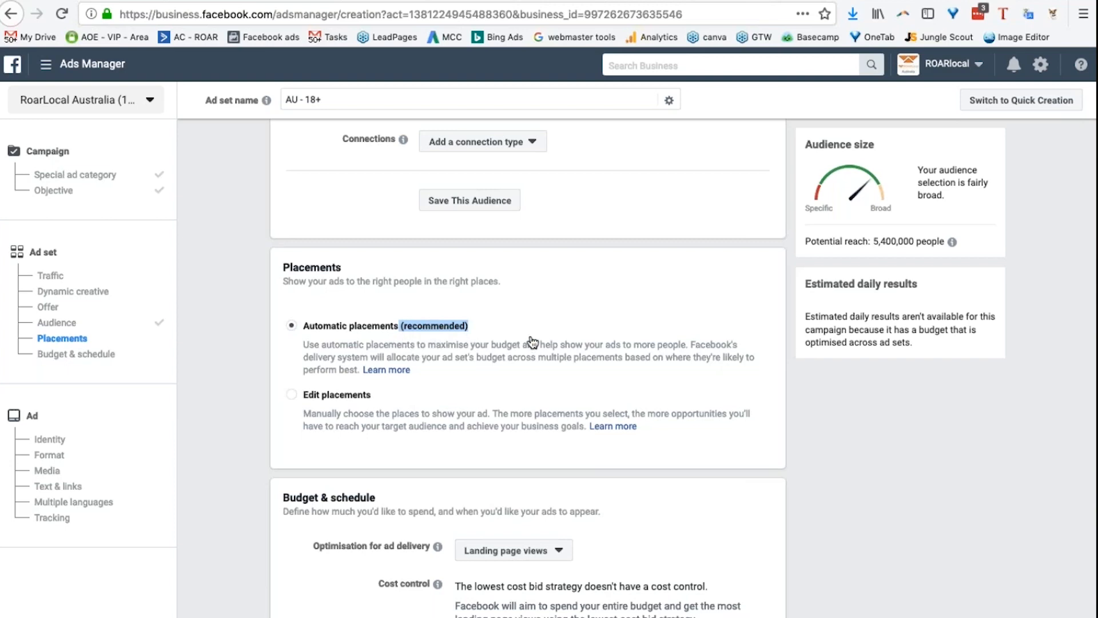
click(257, 393)
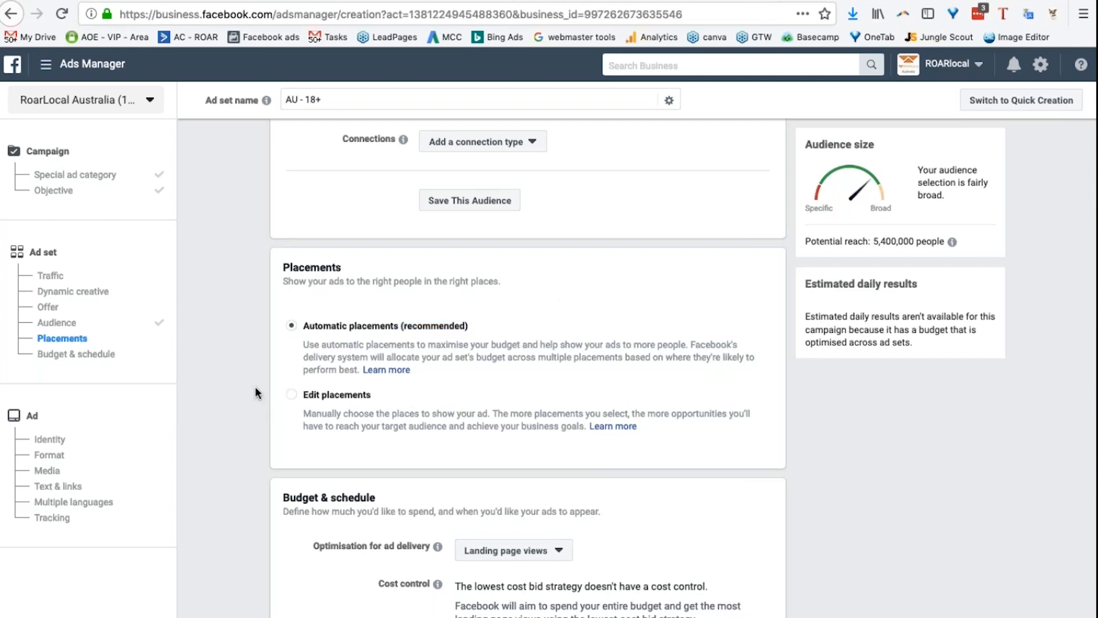
click(291, 395)
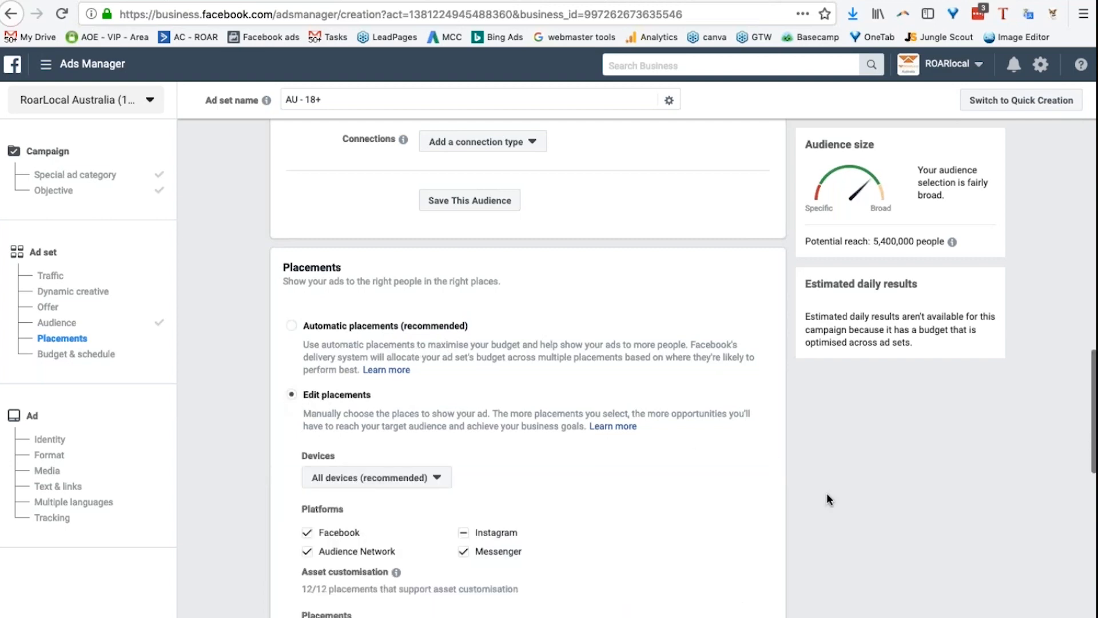
Exclude the Facebook, Audience Network and Messenger platforms from the ad placements, keeping only Instagram.
scroll(823, 392, down, 1)
scroll(823, 390, down, 7)
scroll(829, 388, up, 4)
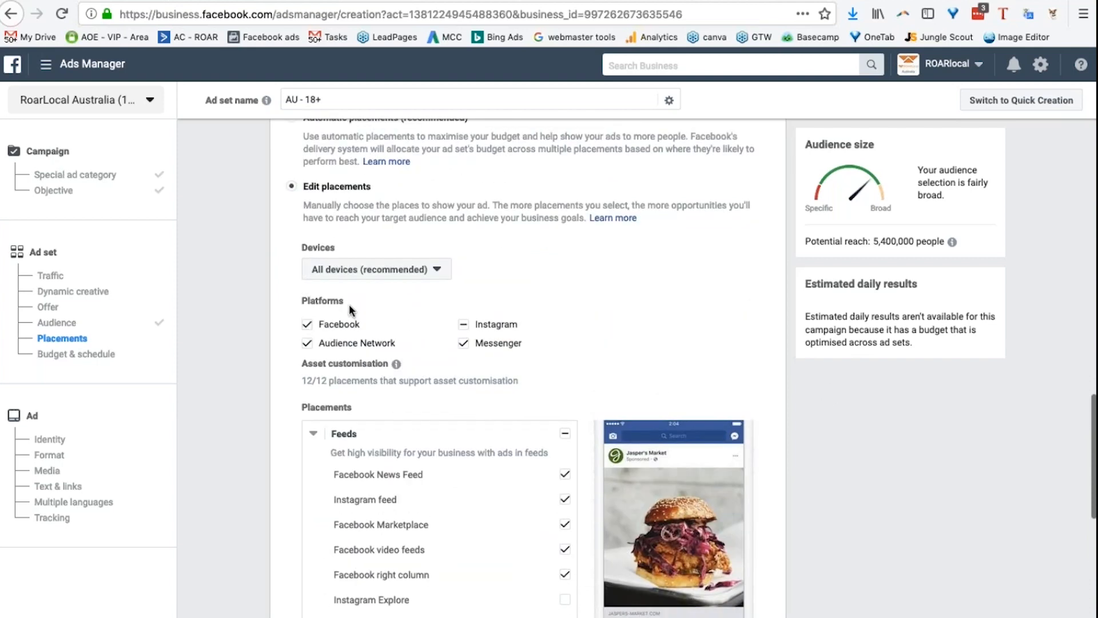
drag(348, 304, 287, 302)
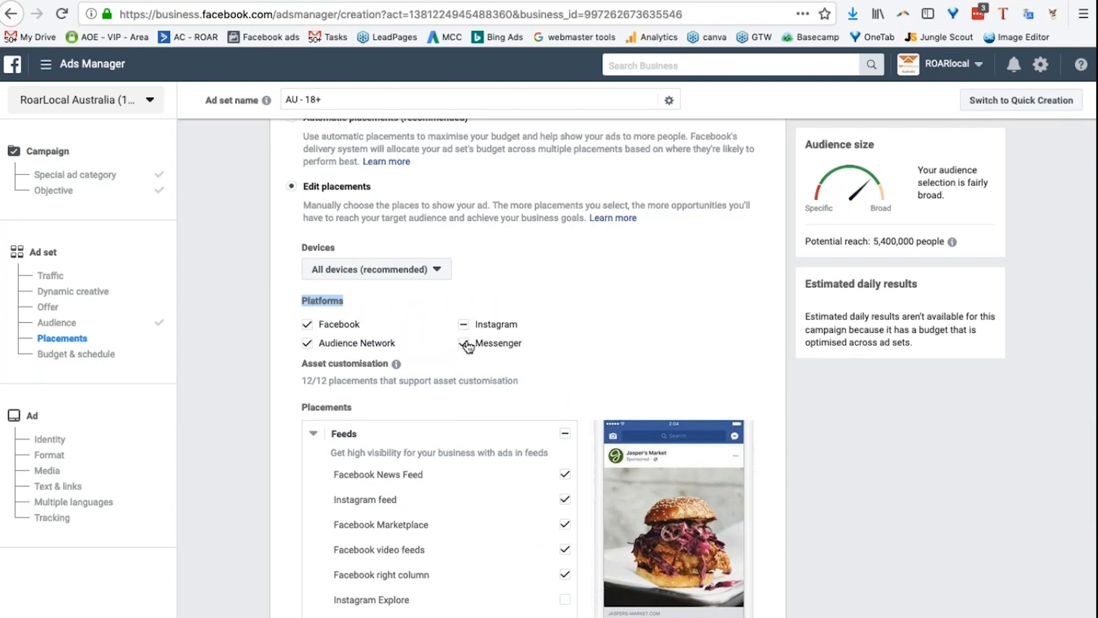
drag(534, 349, 299, 302)
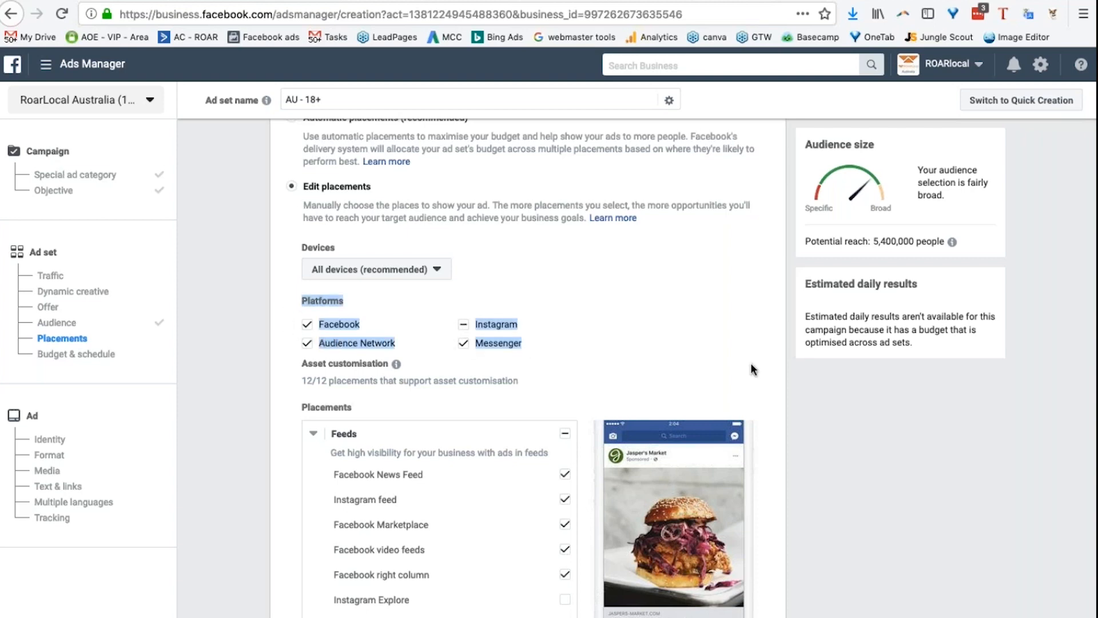
click(813, 391)
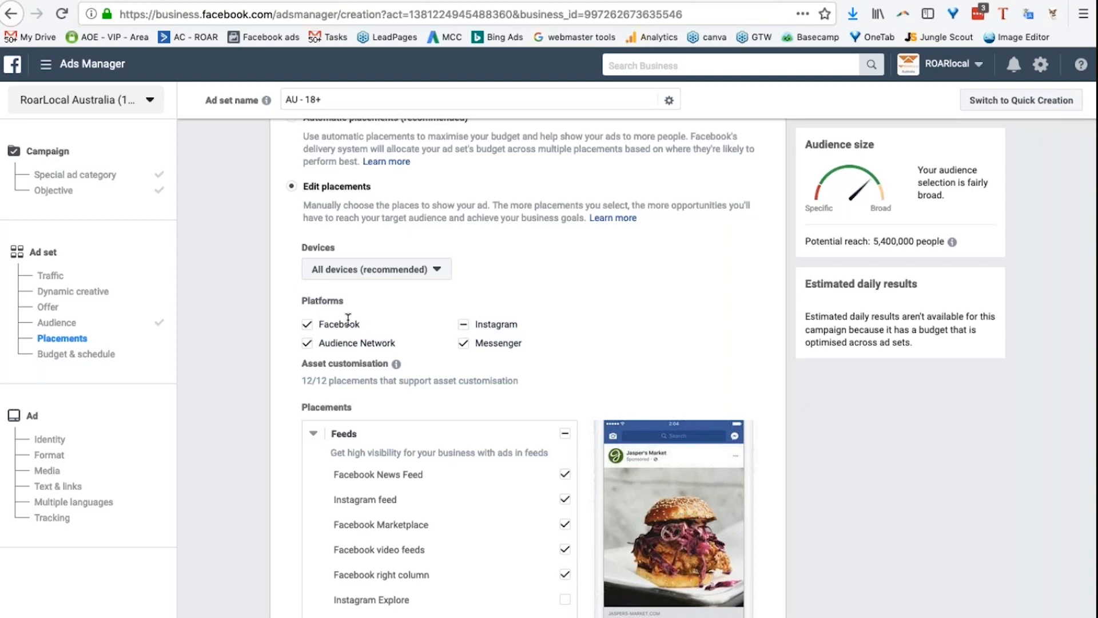
click(308, 325)
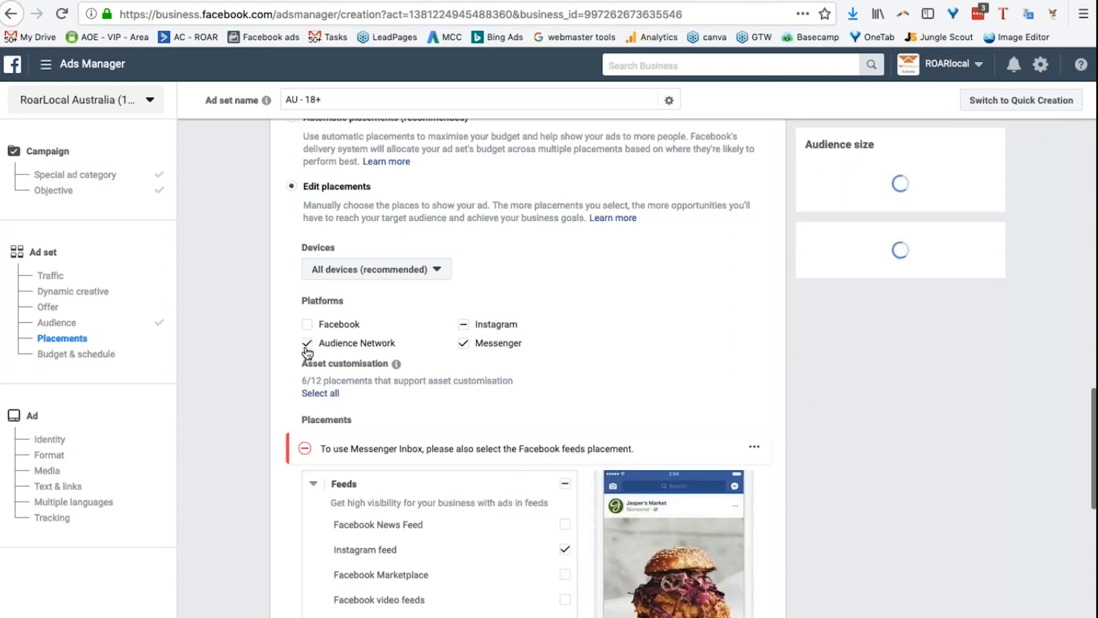
click(307, 345)
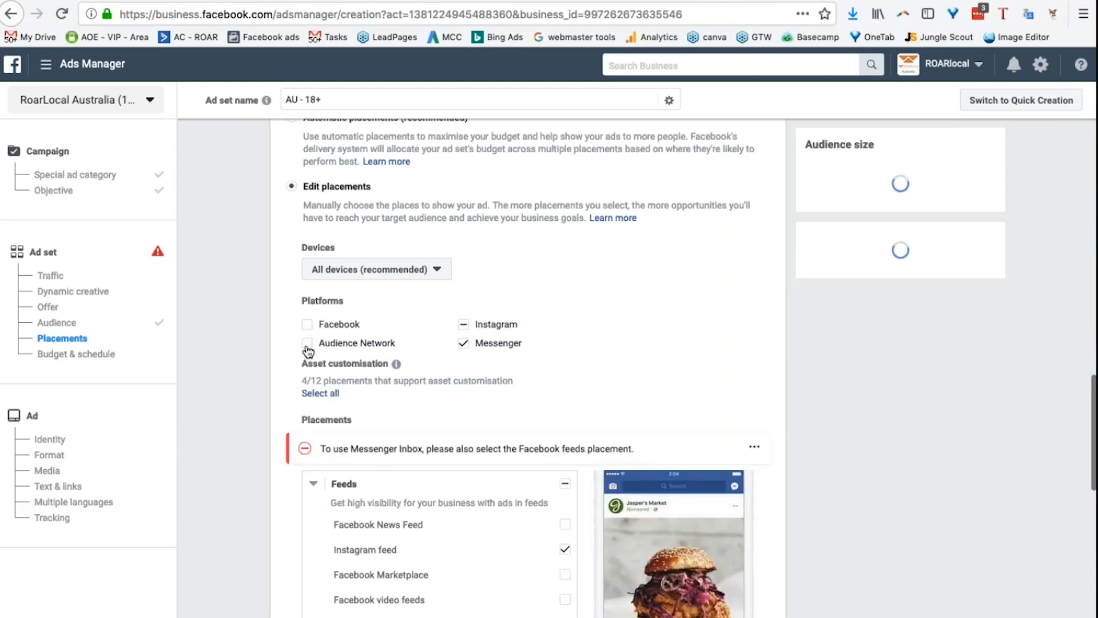
click(464, 343)
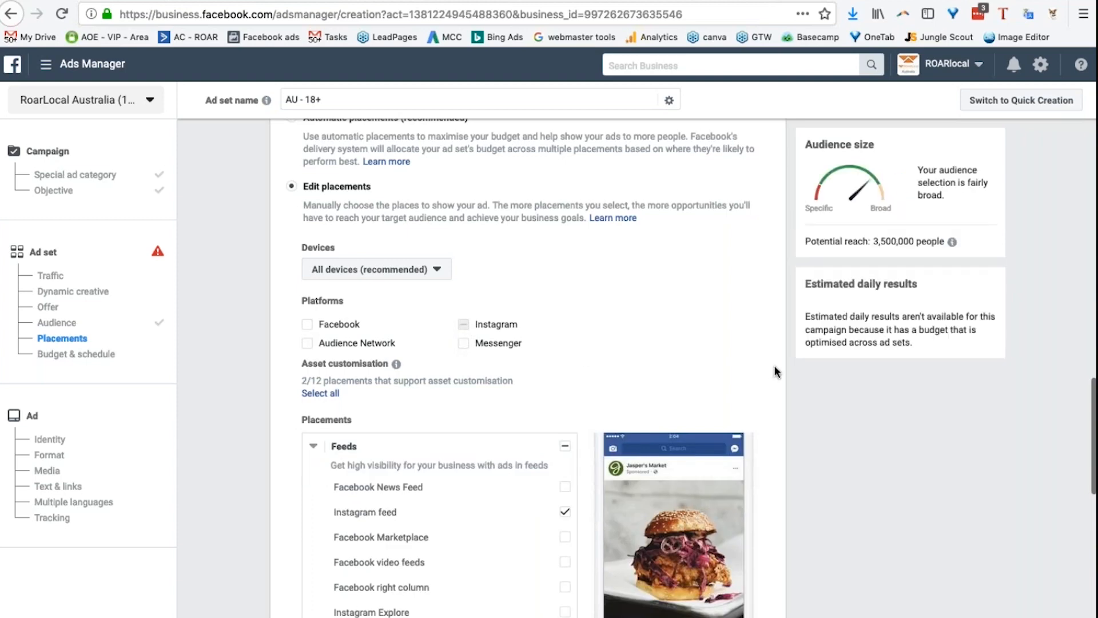
Remove Instagram Stories from the placements so the ads run only in the Instagram feed.
scroll(777, 372, down, 10)
scroll(763, 387, up, 10)
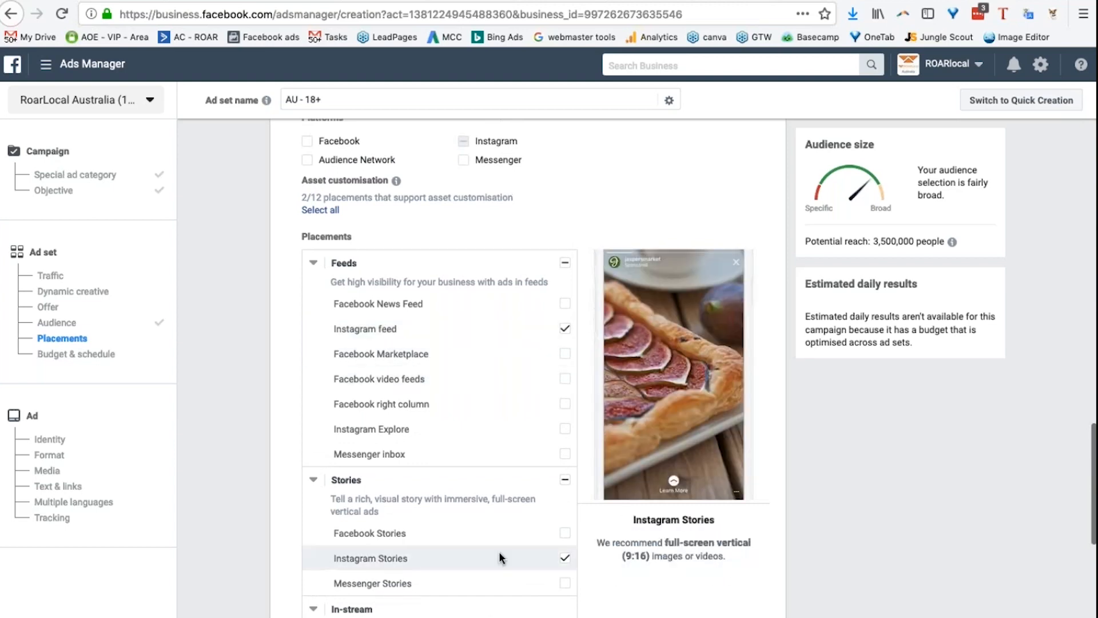
click(565, 558)
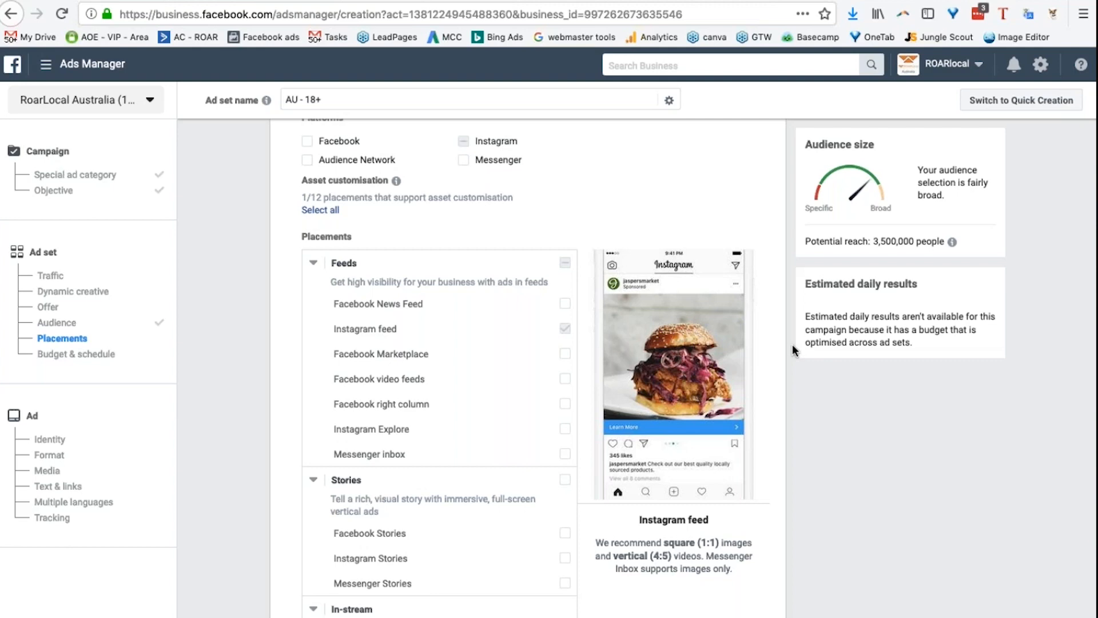
Switch the ad set's placement platform from Instagram to Facebook, leaving Audience Network and Messenger excluded.
scroll(768, 409, down, 12)
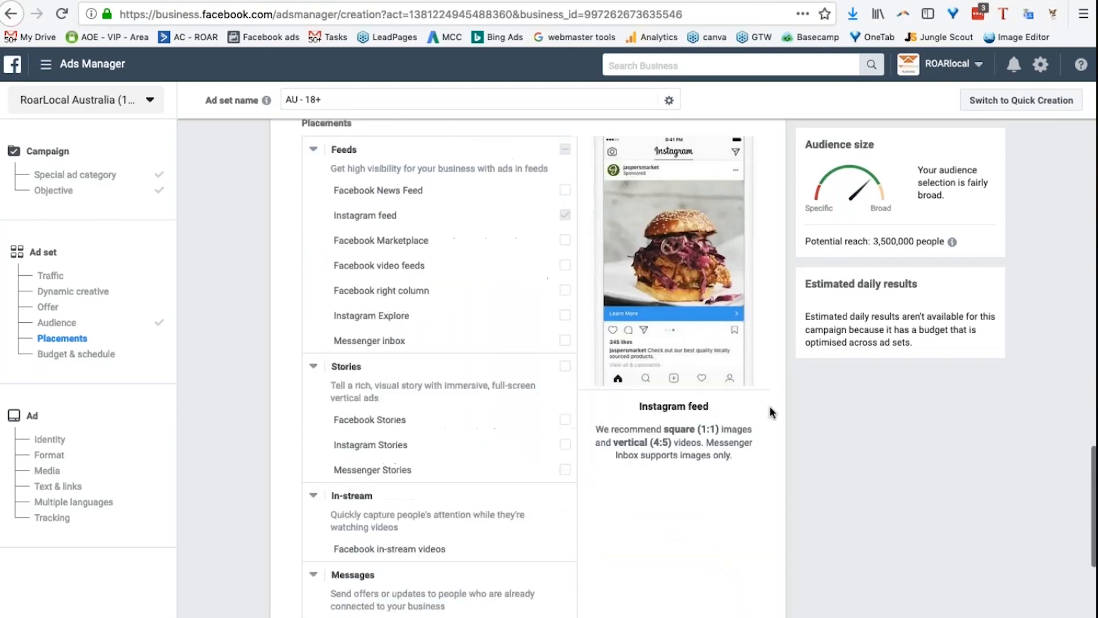
scroll(766, 425, down, 3)
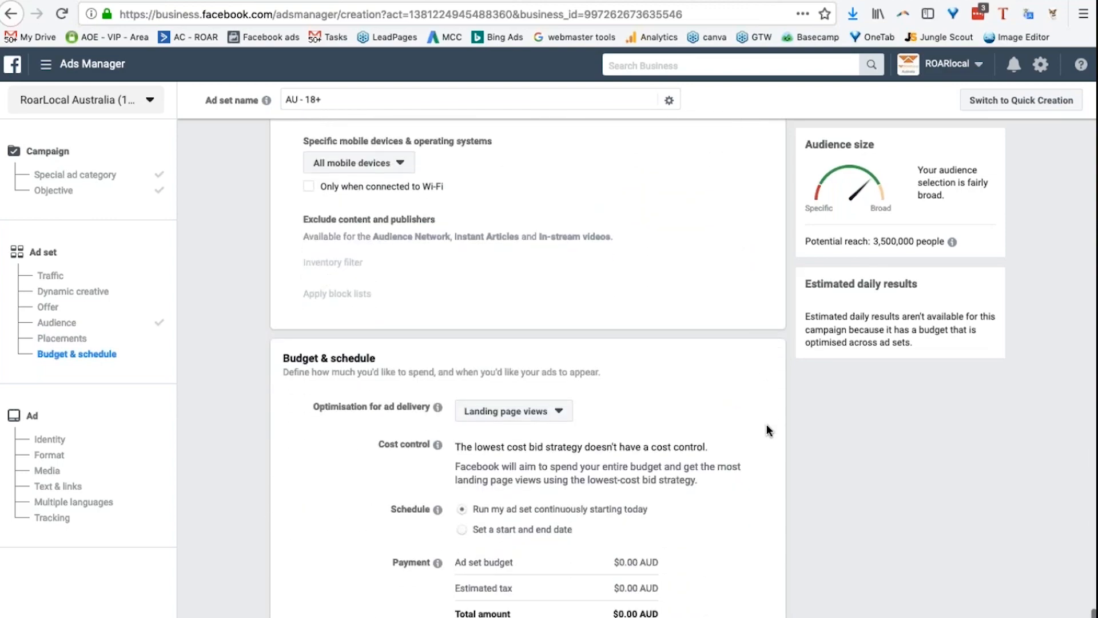
scroll(767, 424, up, 15)
scroll(768, 421, down, 3)
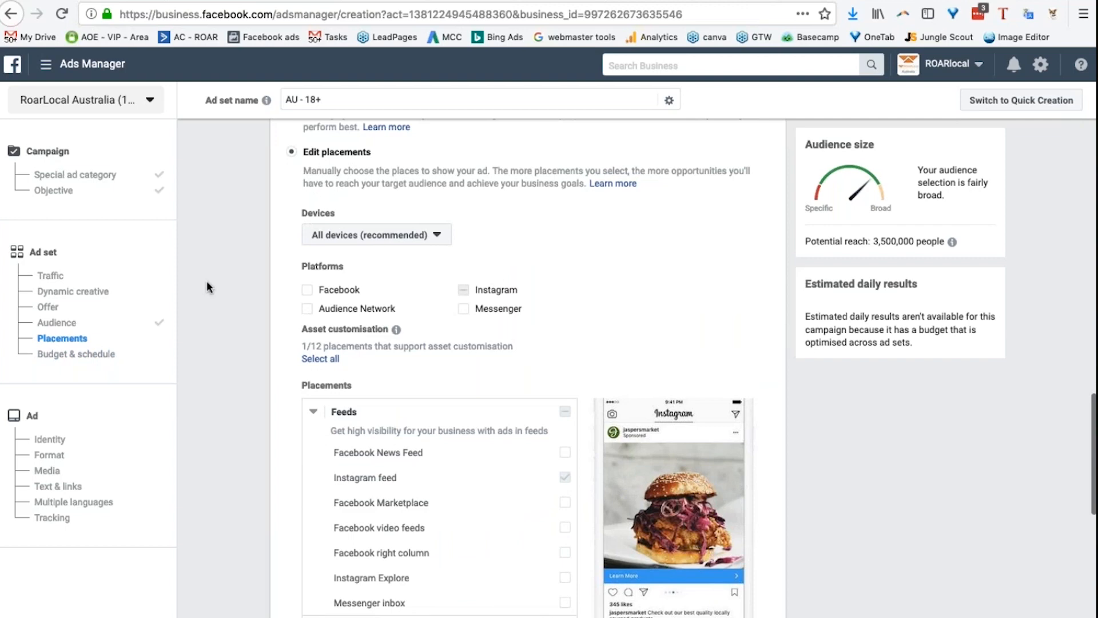
click(308, 290)
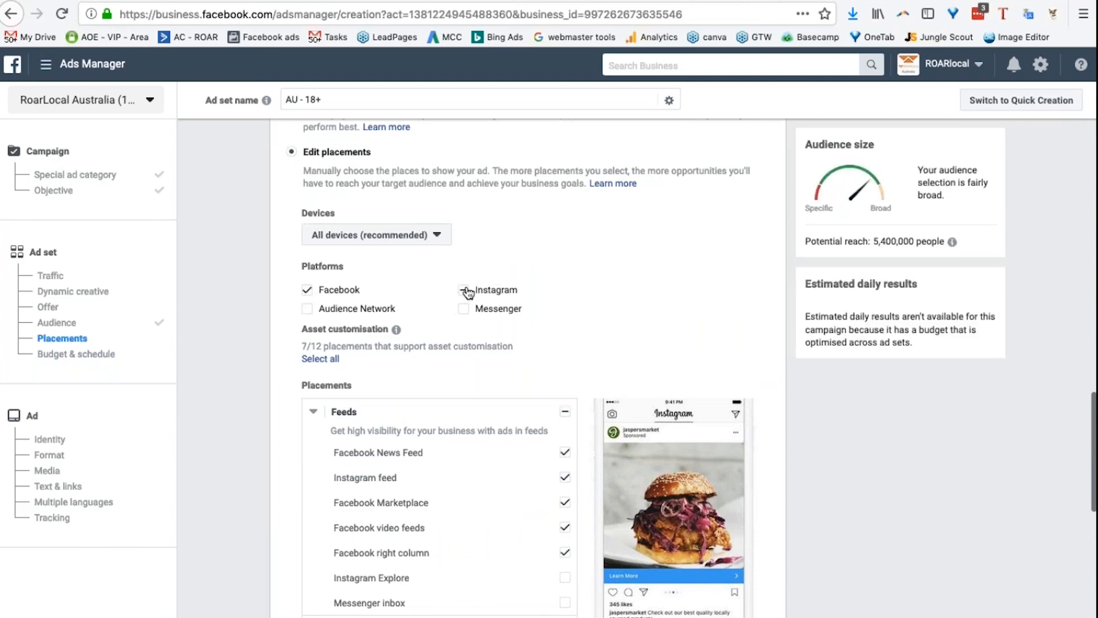
click(466, 290)
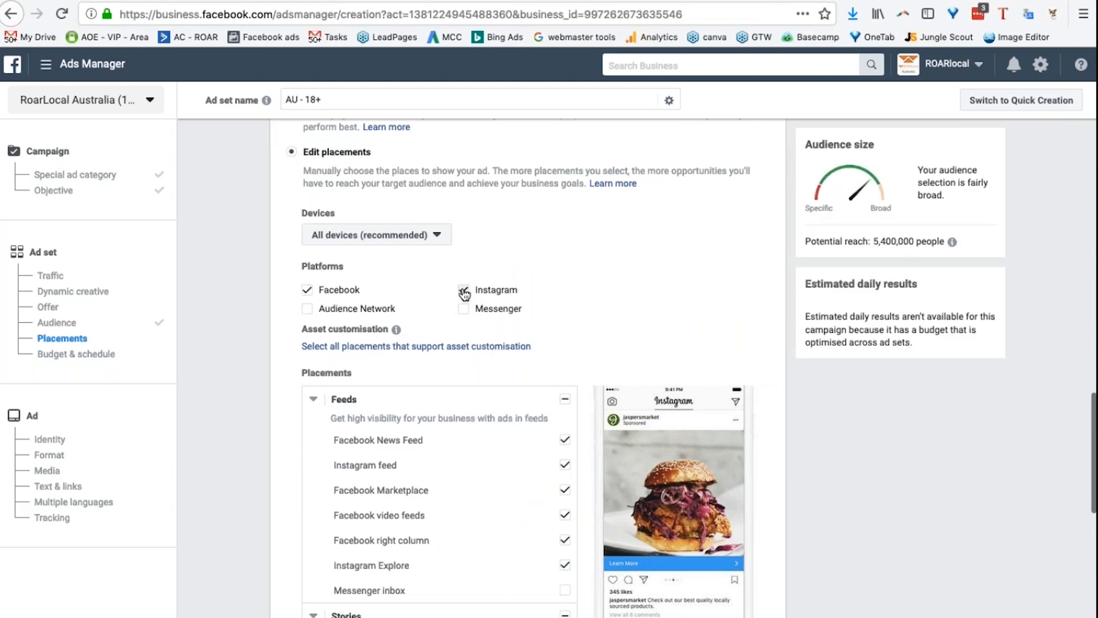
click(464, 291)
Remove Facebook Marketplace and Facebook video feeds from the Feeds placements.
scroll(791, 331, down, 3)
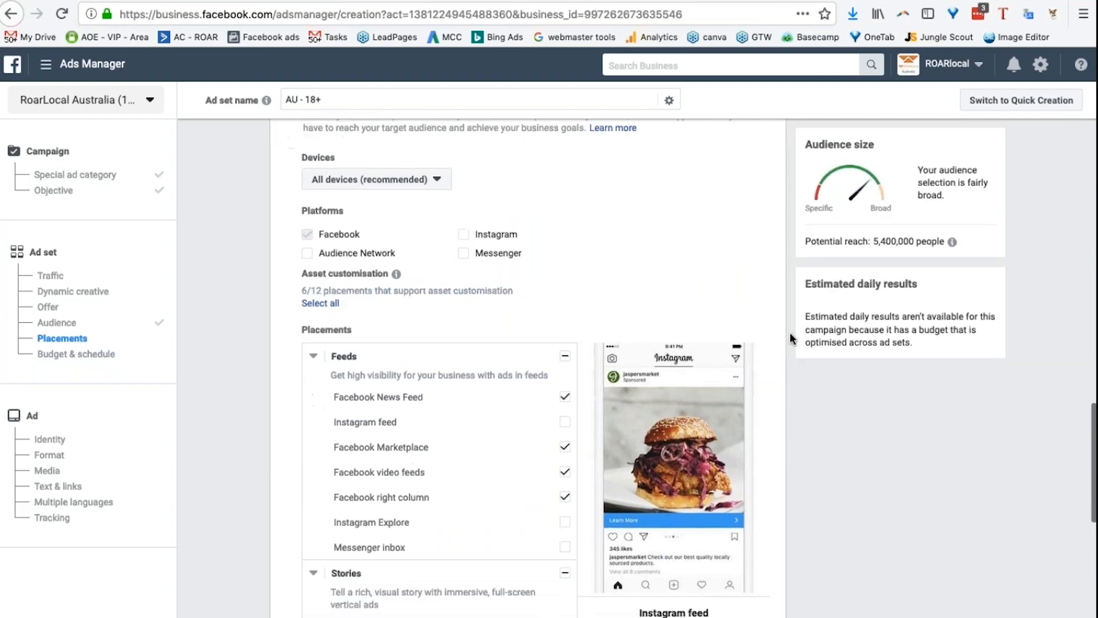
click(564, 477)
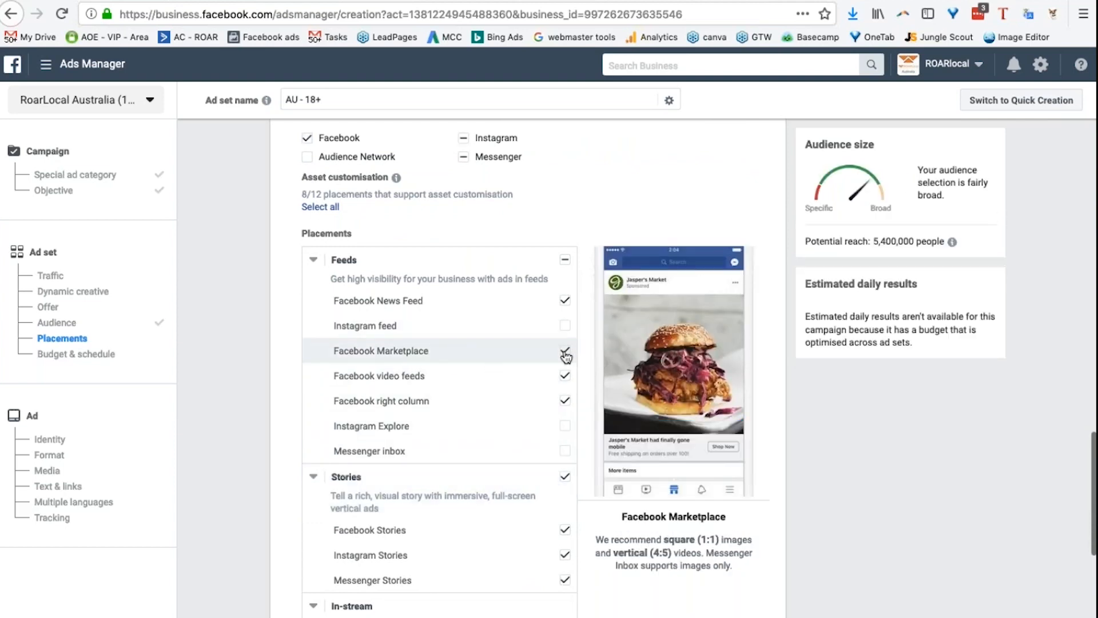
click(566, 353)
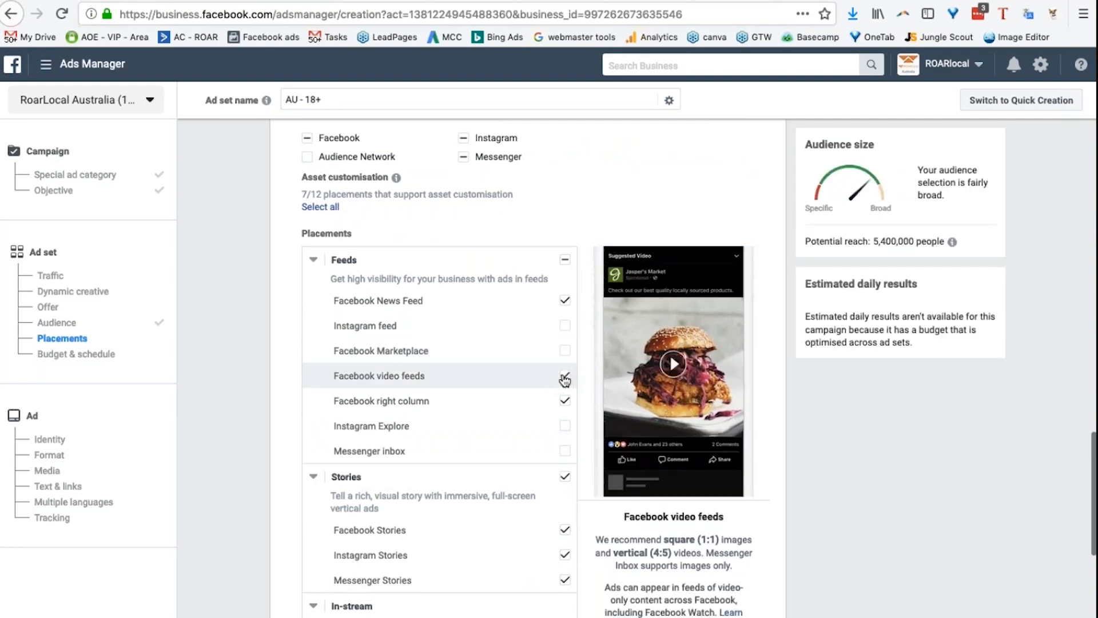
click(565, 378)
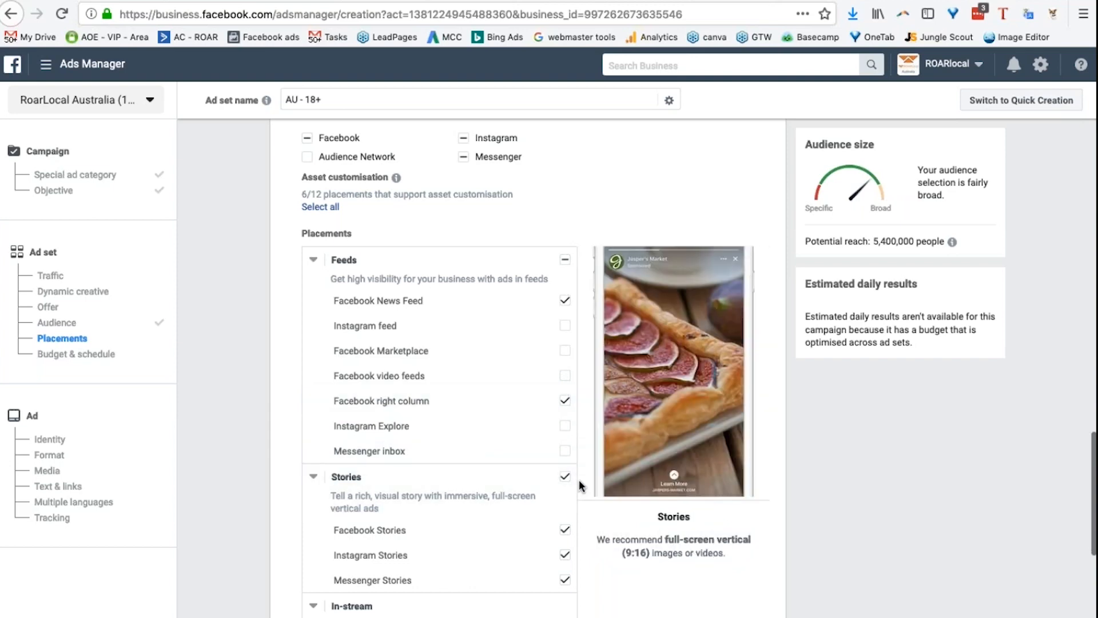
Remove the Stories, In-article and Facebook right column placements so the ads run only in the Facebook News Feed.
scroll(559, 488, down, 10)
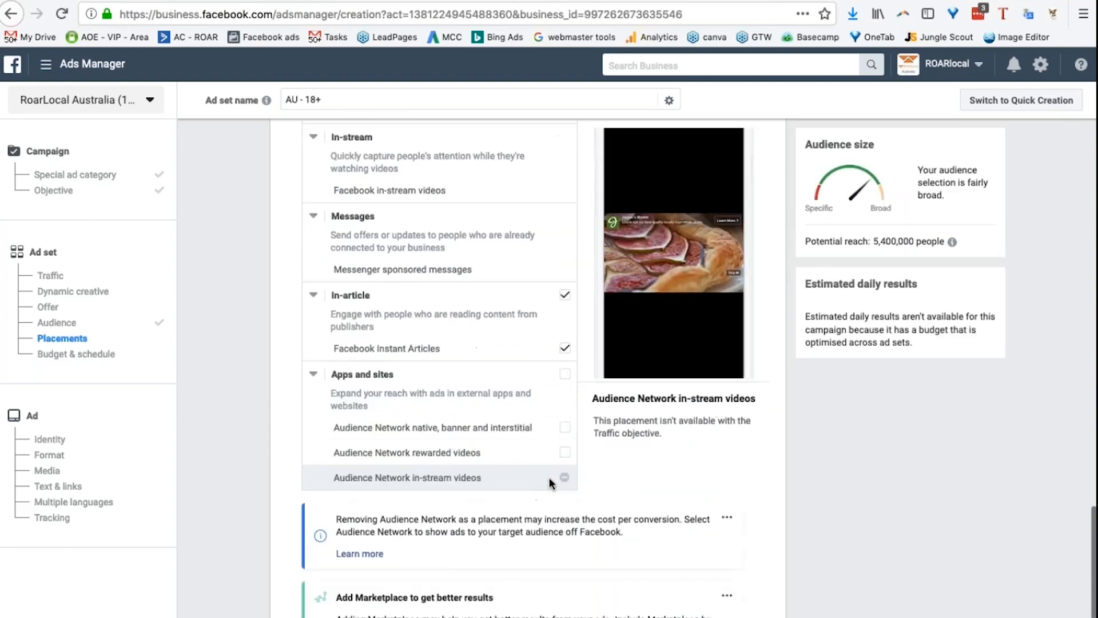
click(565, 300)
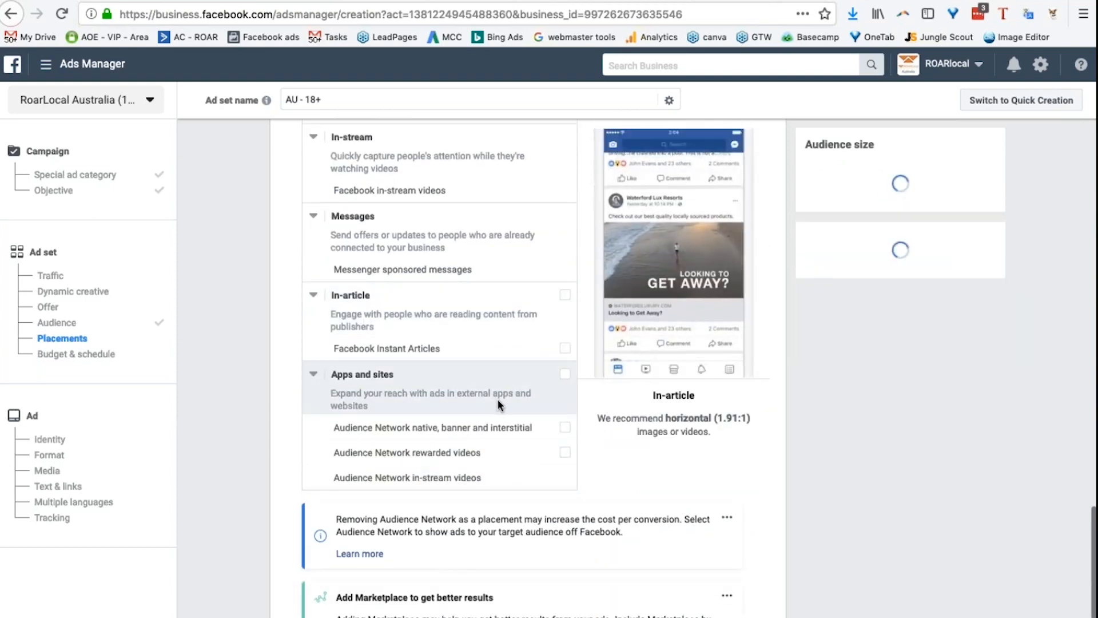
scroll(498, 401, up, 10)
scroll(499, 398, up, 1)
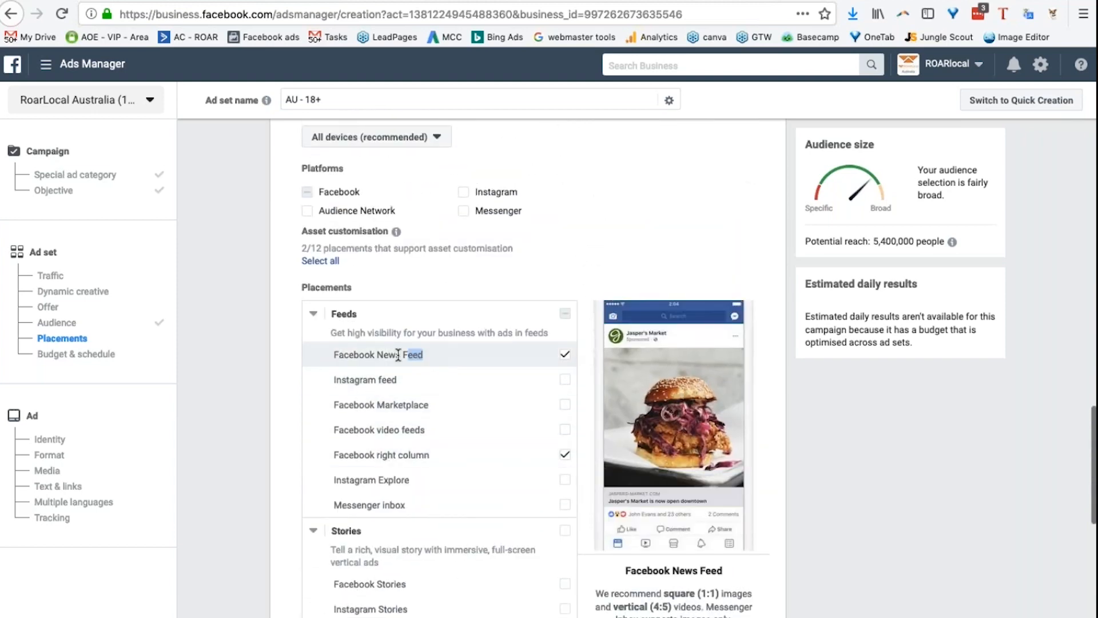
drag(344, 350, 333, 354)
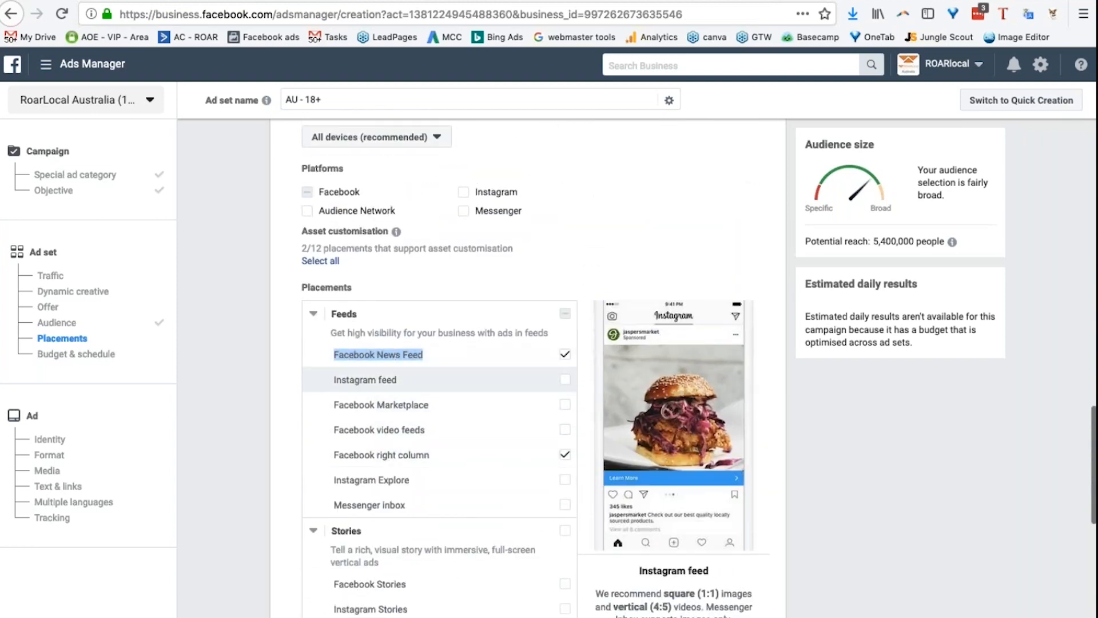
click(564, 456)
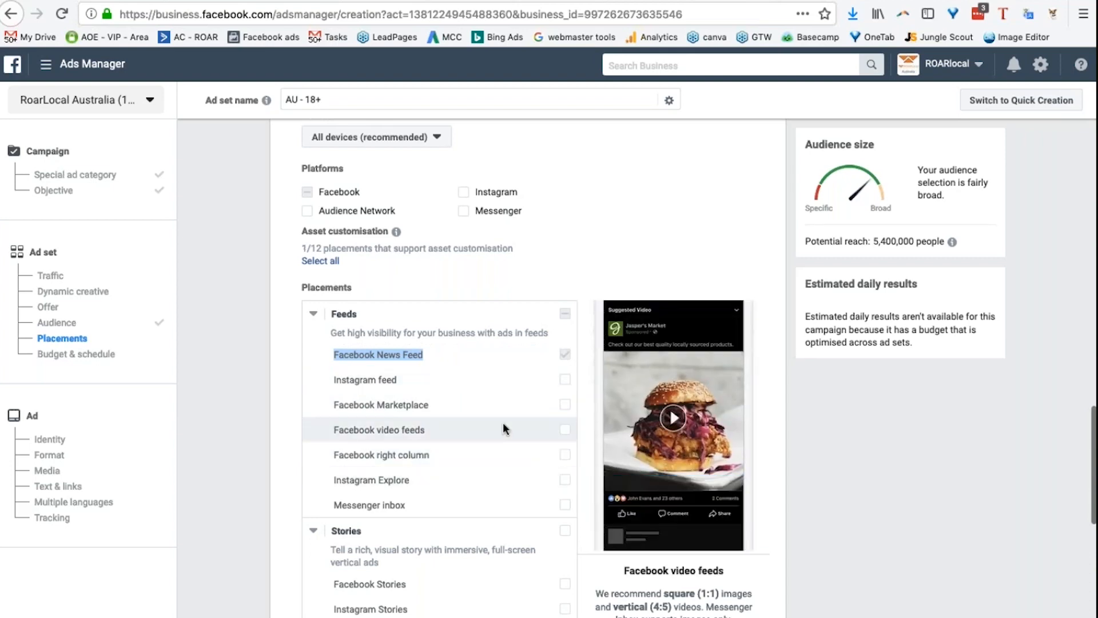